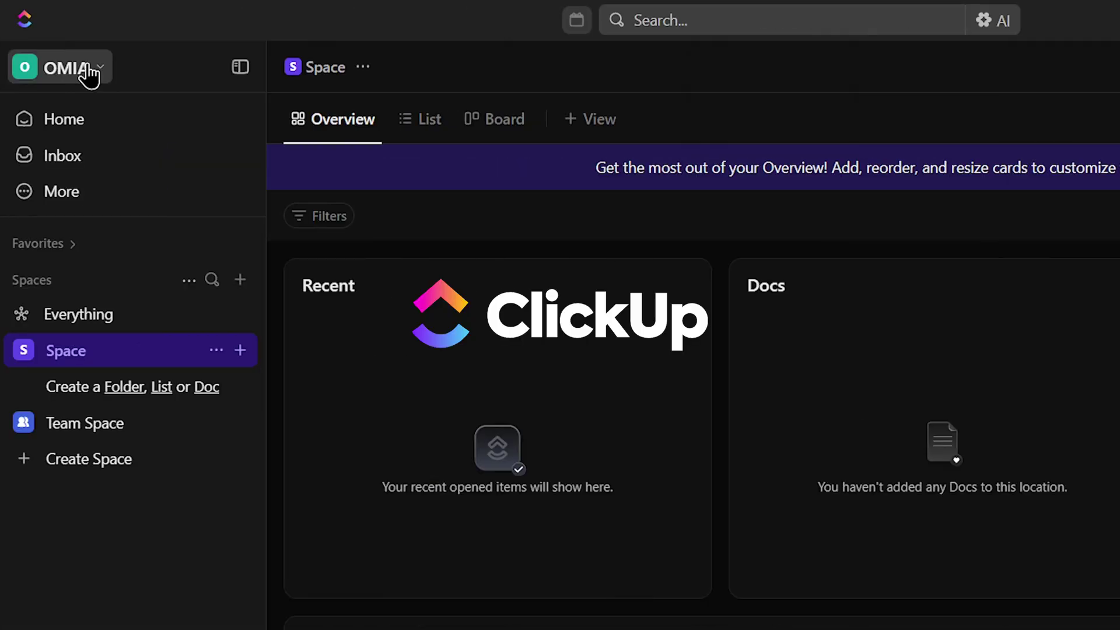
pyautogui.click(87, 75)
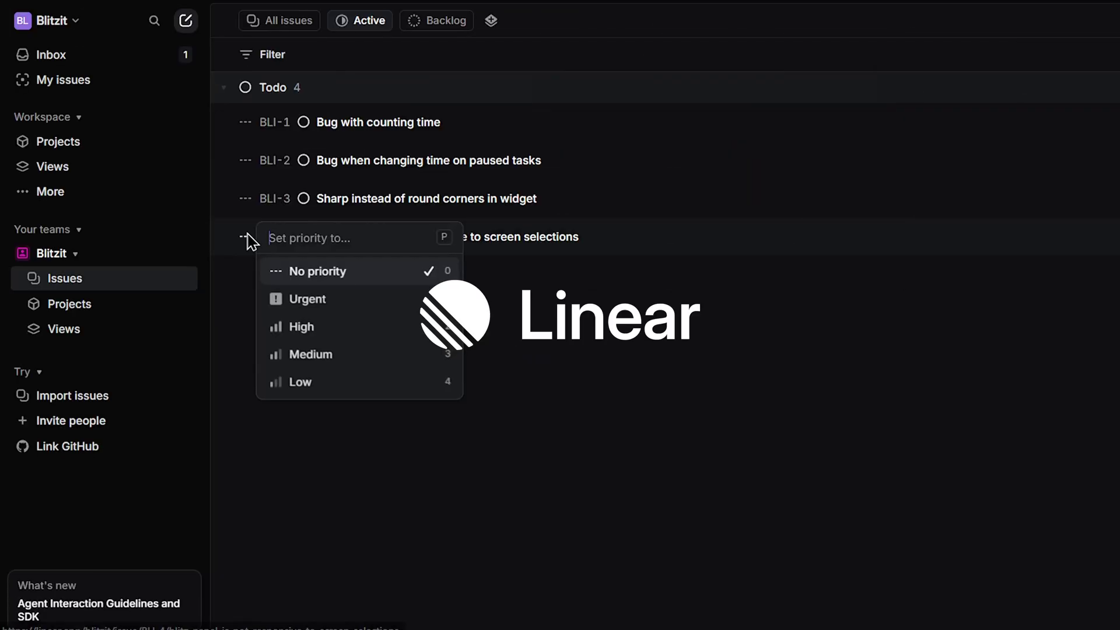
pyautogui.click(310, 302)
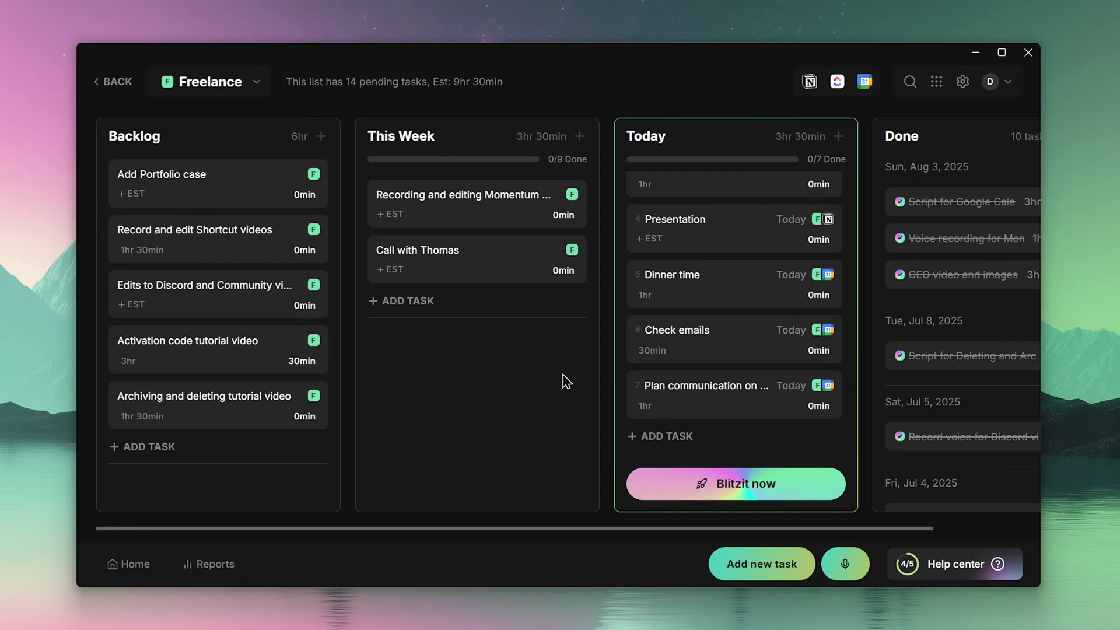
pyautogui.click(937, 83)
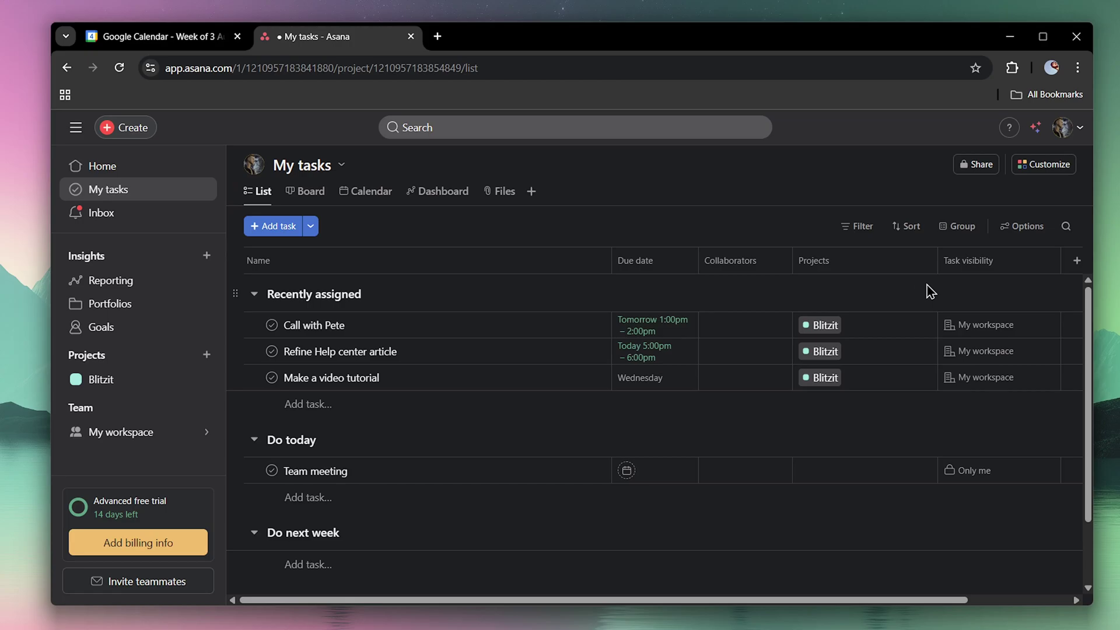
# - Add the Google Calendar app to the My tasks project in Asana and allow it access to the Asana account
pyautogui.click(1047, 167)
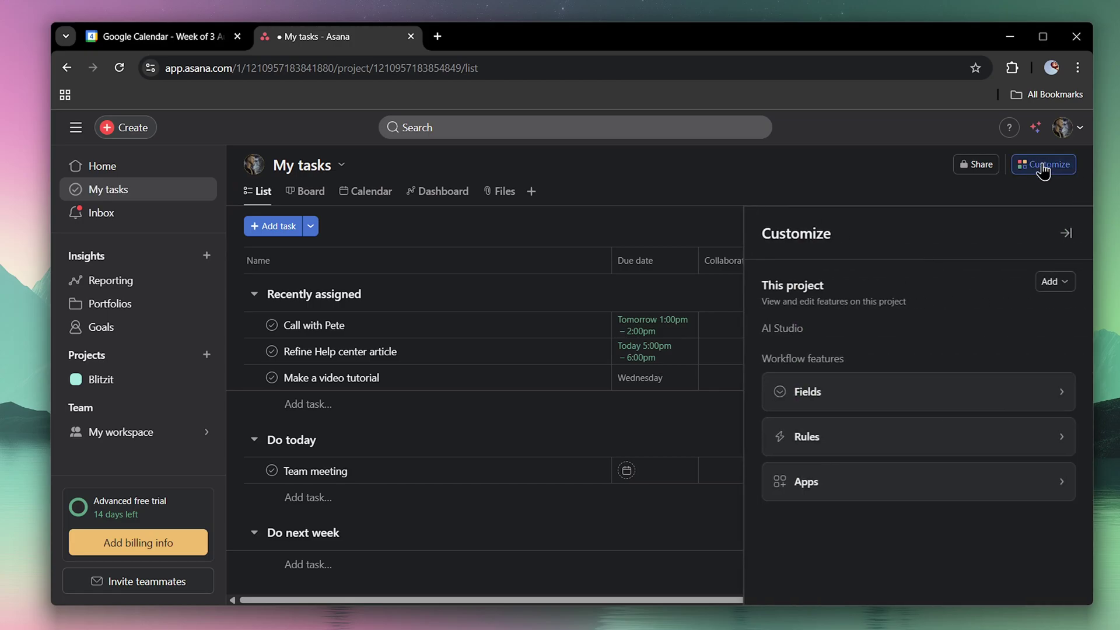
pyautogui.click(838, 475)
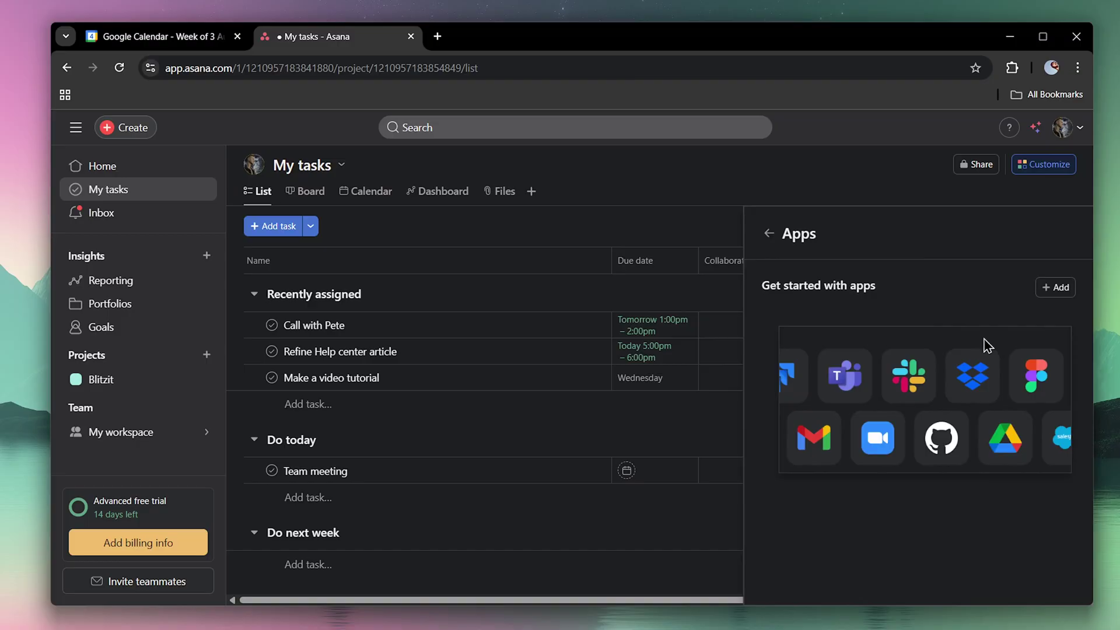
pyautogui.click(1056, 287)
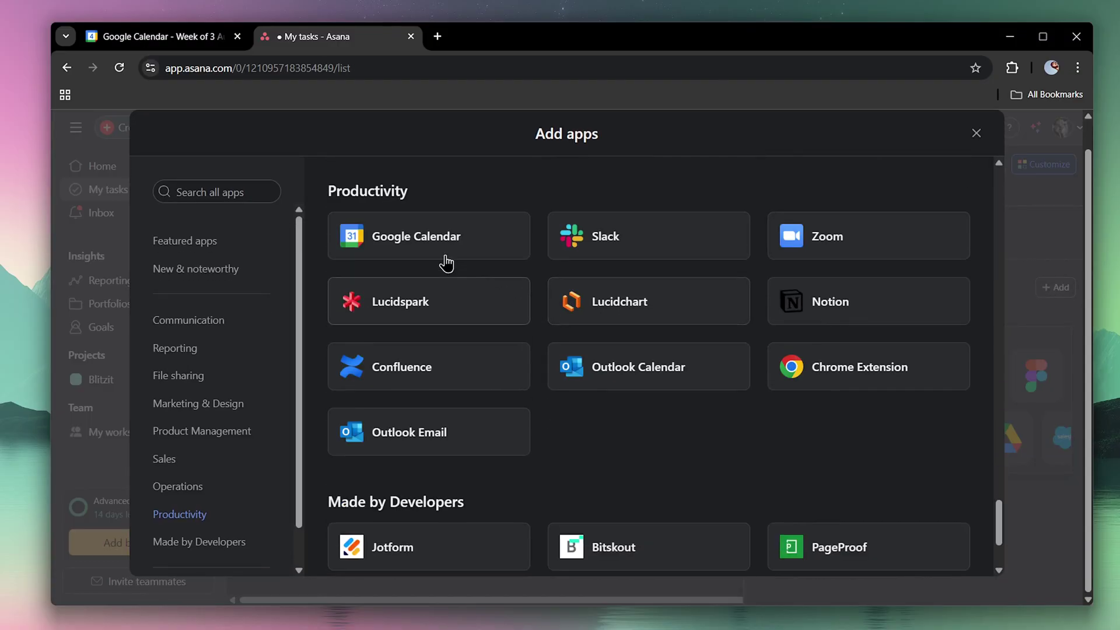
pyautogui.click(408, 237)
pyautogui.click(268, 286)
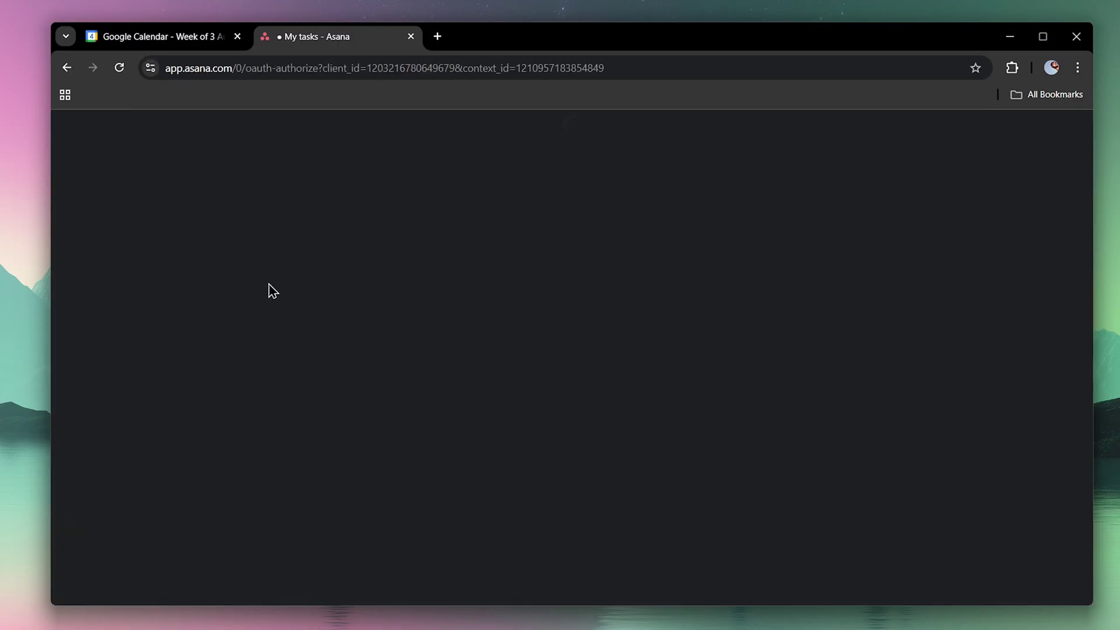
pyautogui.click(549, 462)
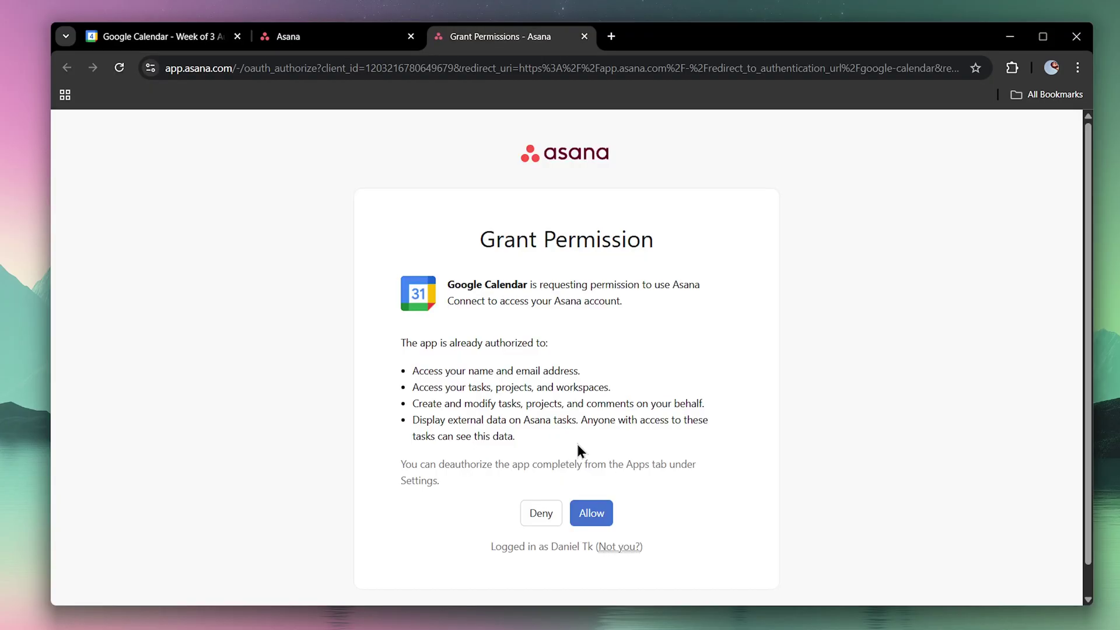
pyautogui.click(591, 514)
pyautogui.click(573, 539)
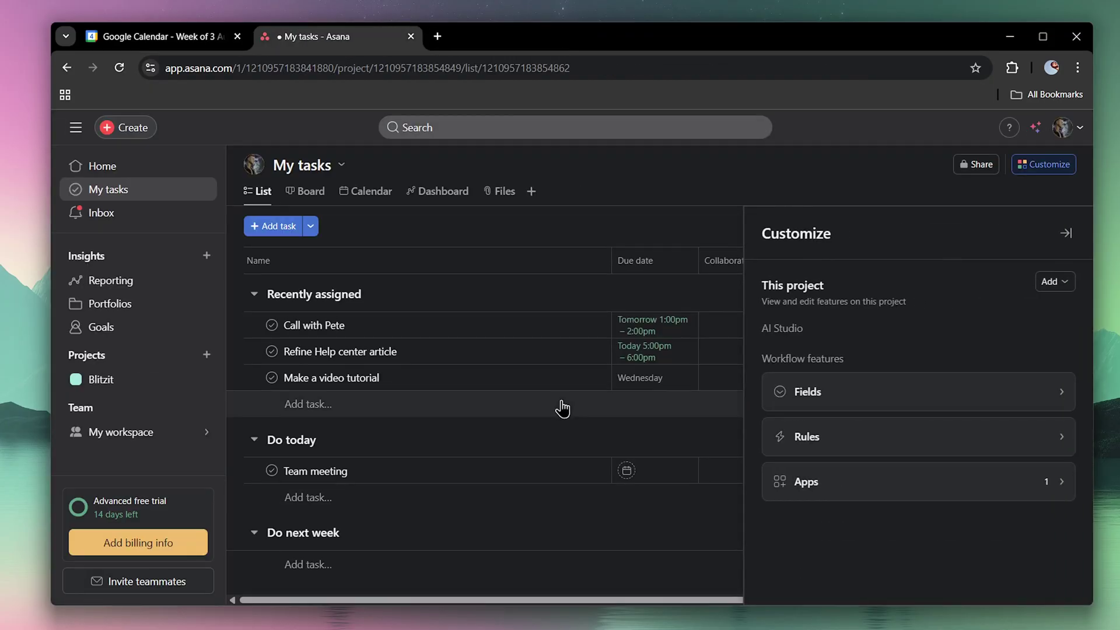
# - Copy the Google Calendar sync link for My tasks
pyautogui.click(342, 168)
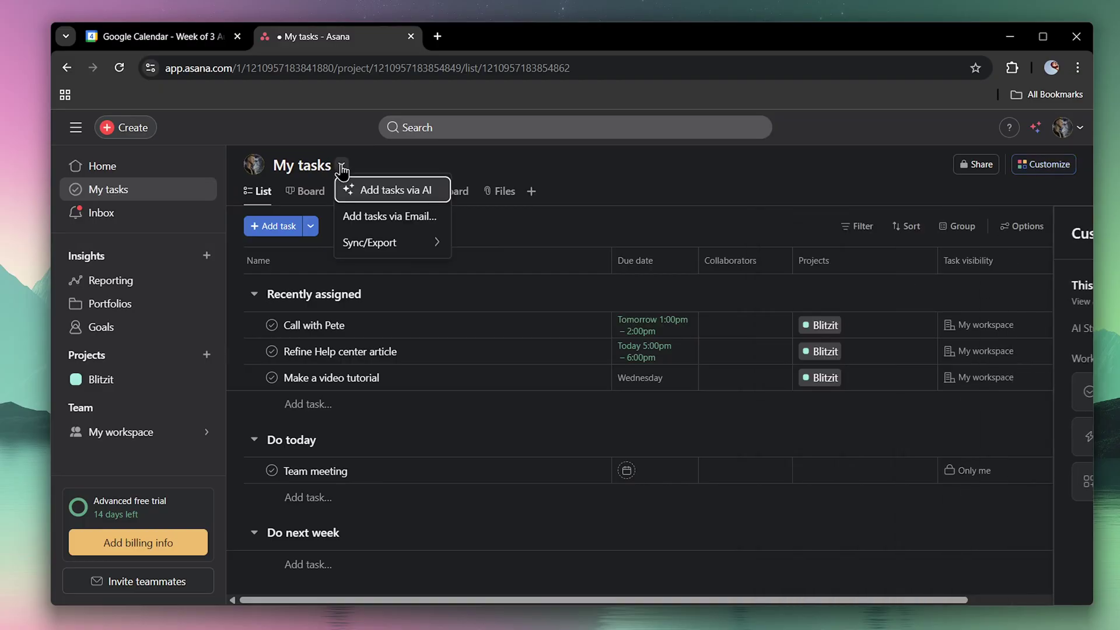
pyautogui.moveTo(395, 244)
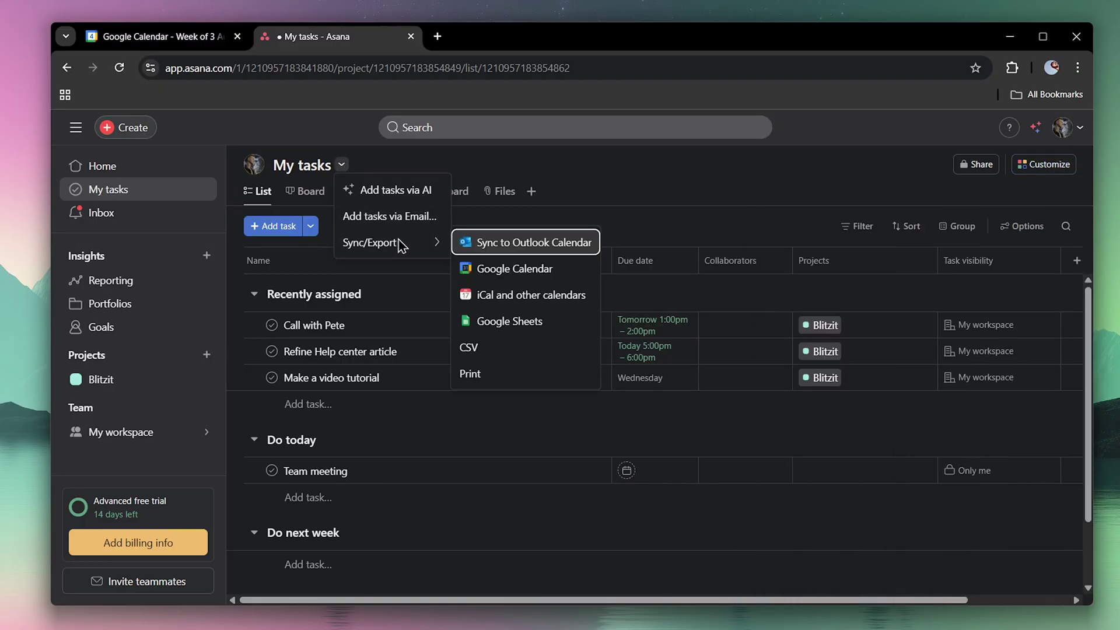
pyautogui.click(534, 272)
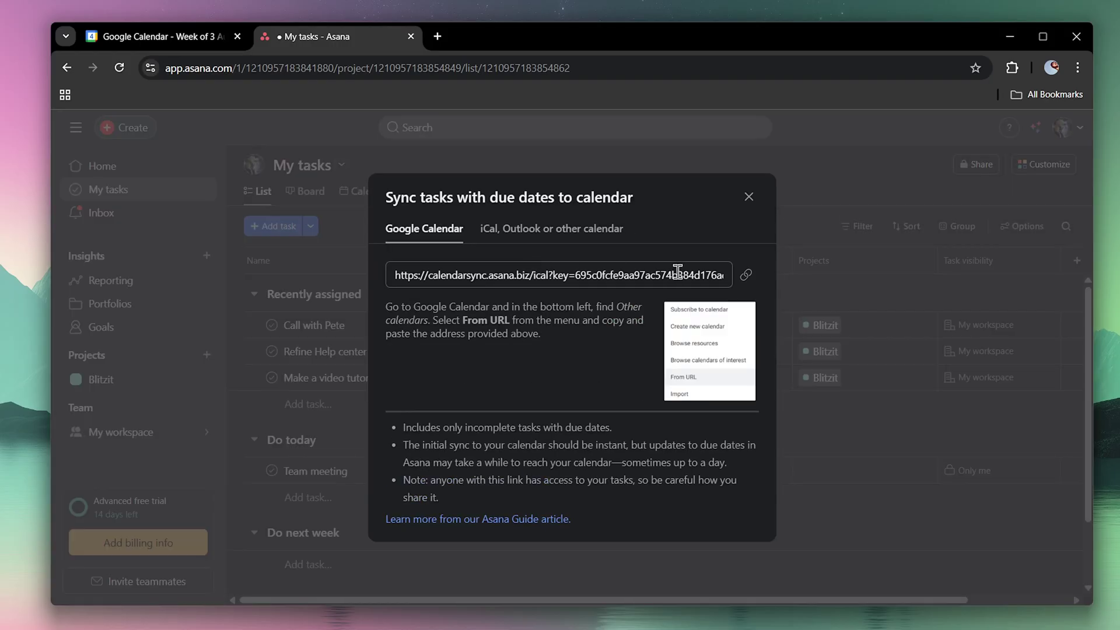
pyautogui.click(746, 284)
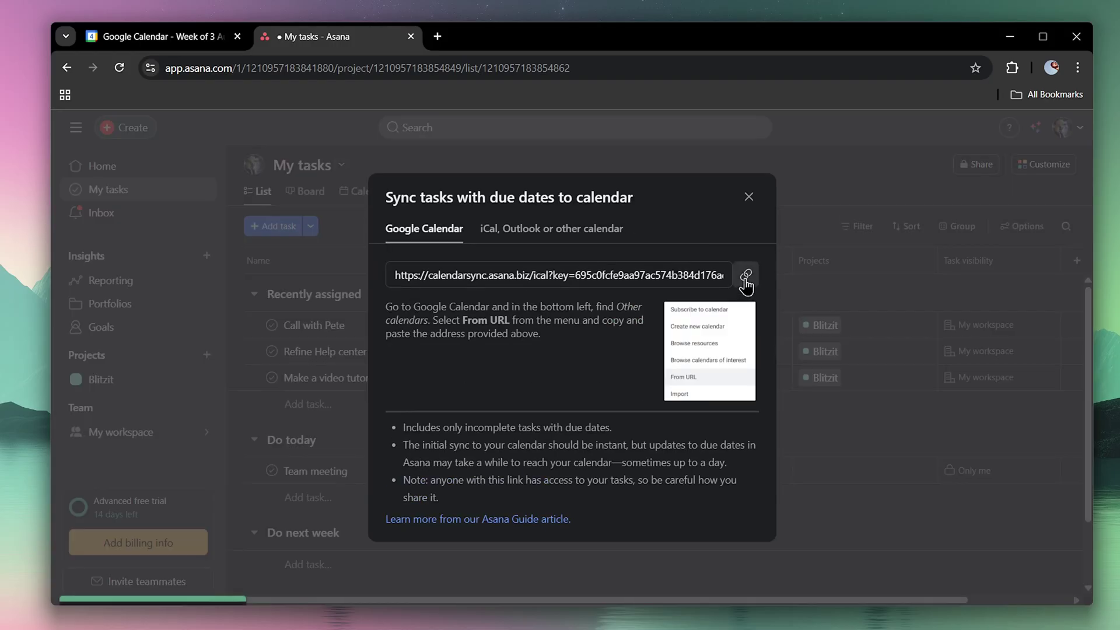
# - Switch to Google Calendar, add another calendar from URL using the copied private Asana sync link, and return to the calendar view
pyautogui.click(170, 40)
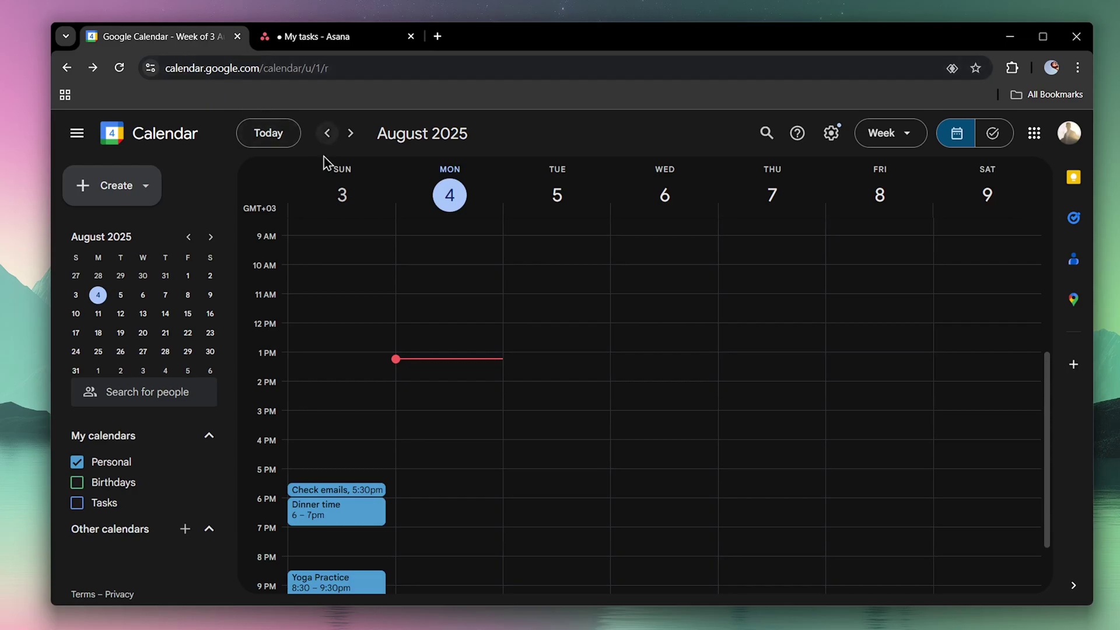
pyautogui.click(185, 531)
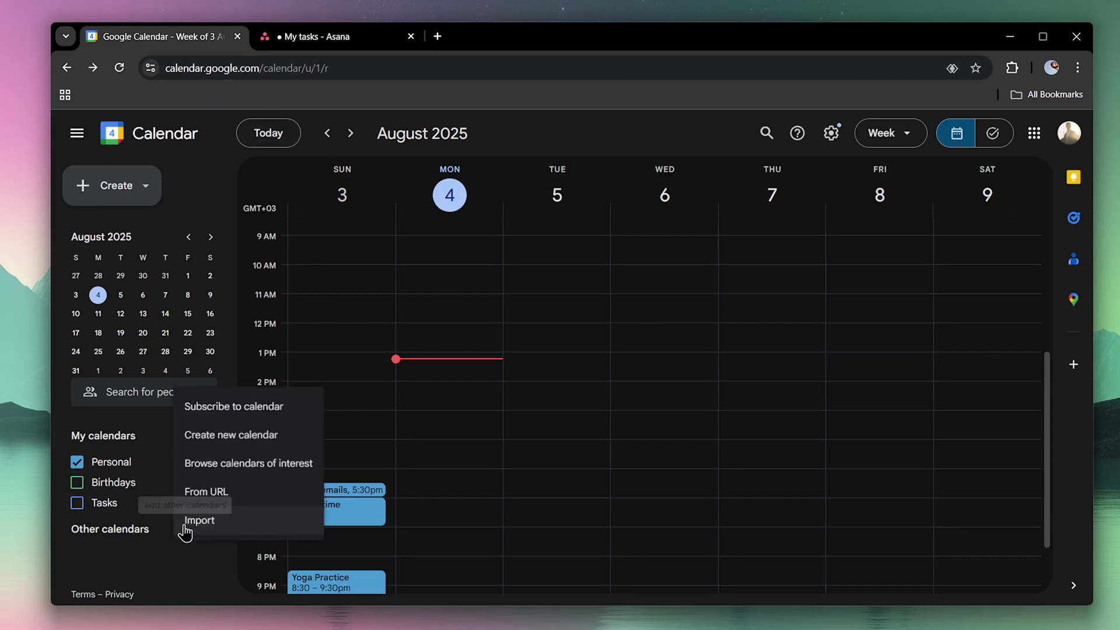
pyautogui.click(230, 496)
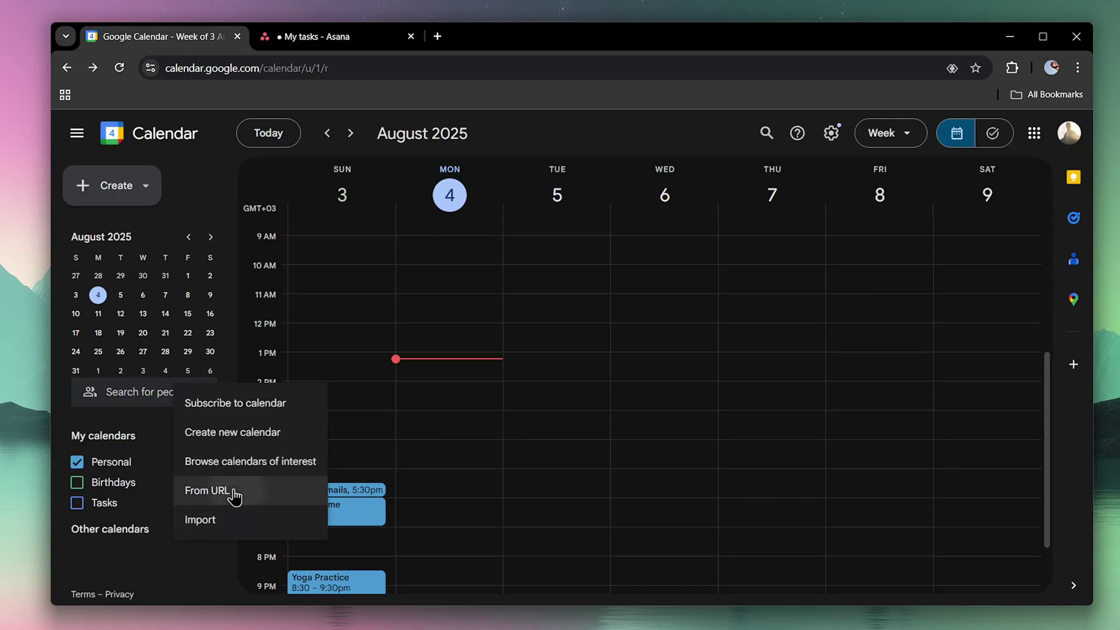
pyautogui.hotkey('ctrl', 'v')
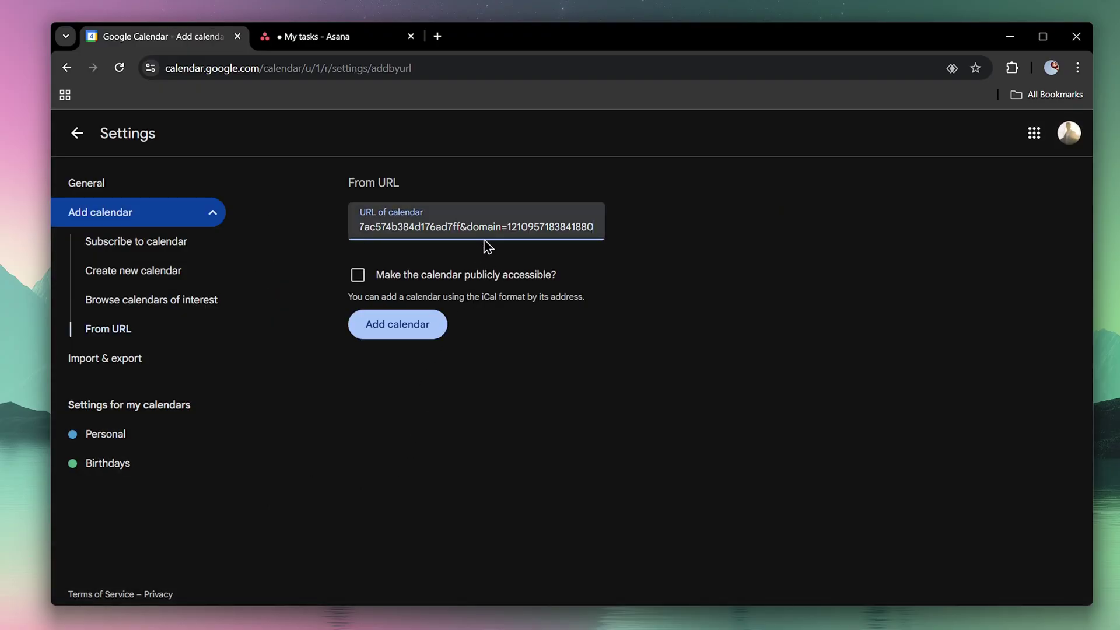
pyautogui.click(418, 329)
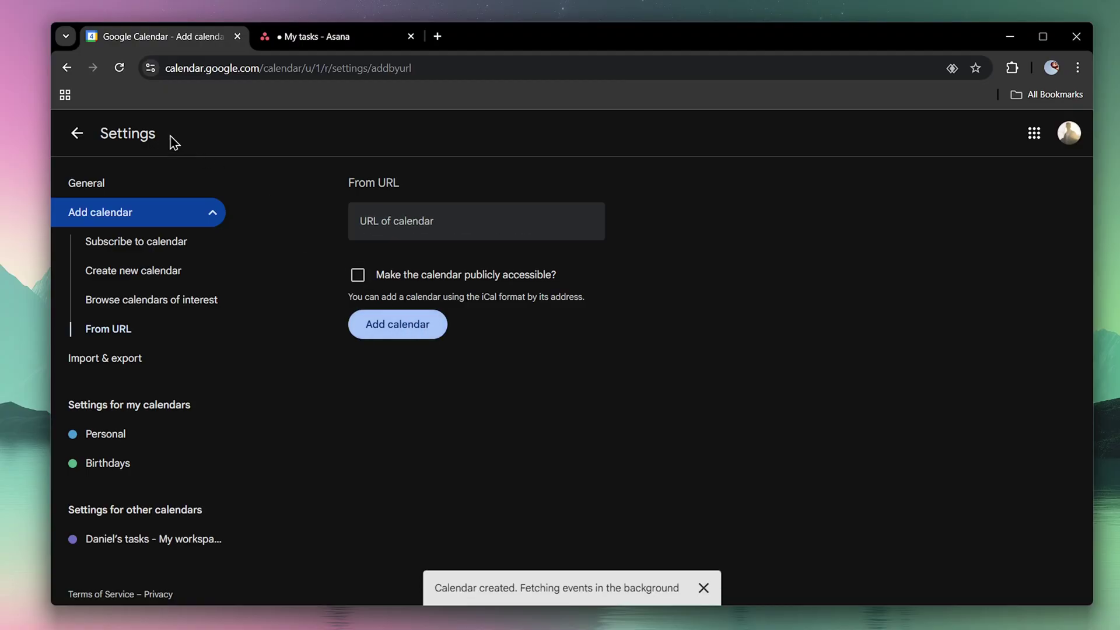
pyautogui.click(75, 133)
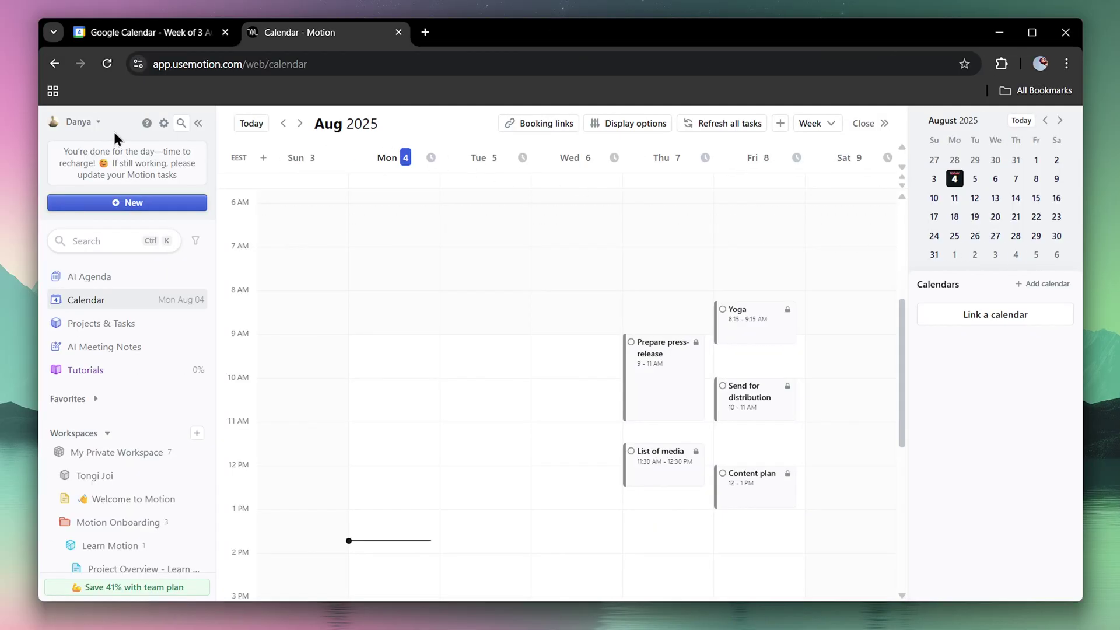
# - In Motion, open the calendar settings and choose Google Calendar as the provider to link
pyautogui.click(94, 124)
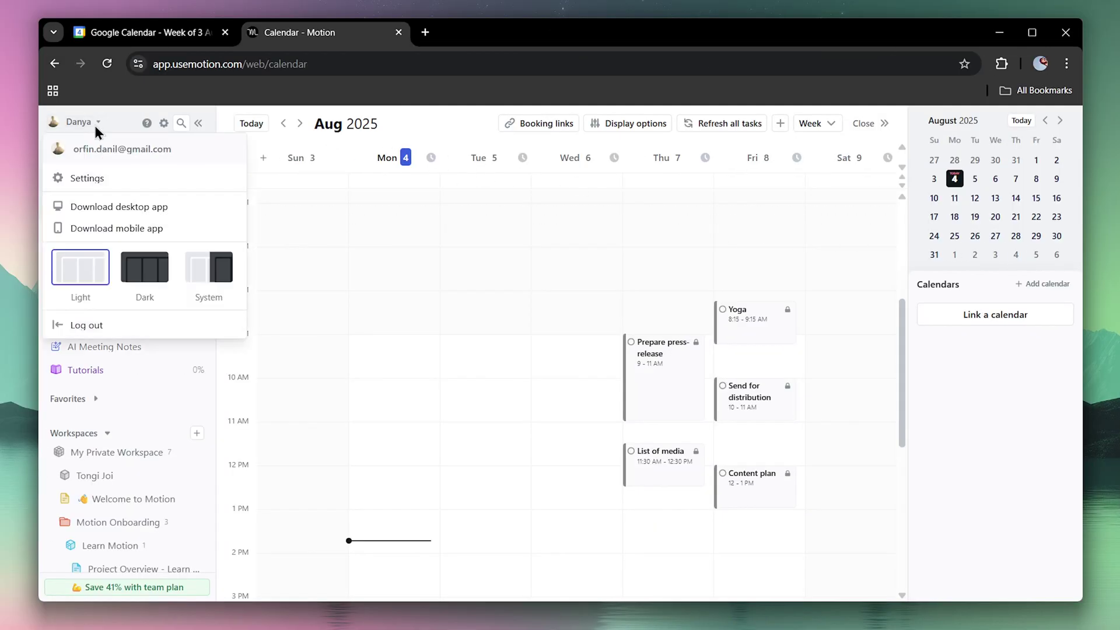
pyautogui.click(103, 181)
pyautogui.click(569, 345)
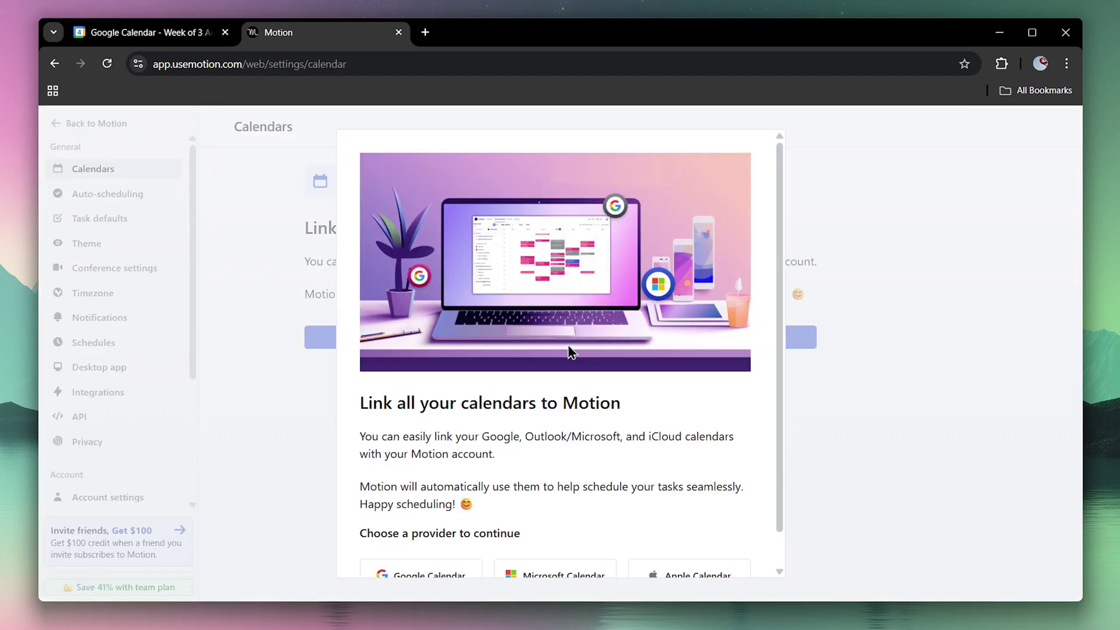
pyautogui.scroll(-1, 417, 548)
pyautogui.click(418, 538)
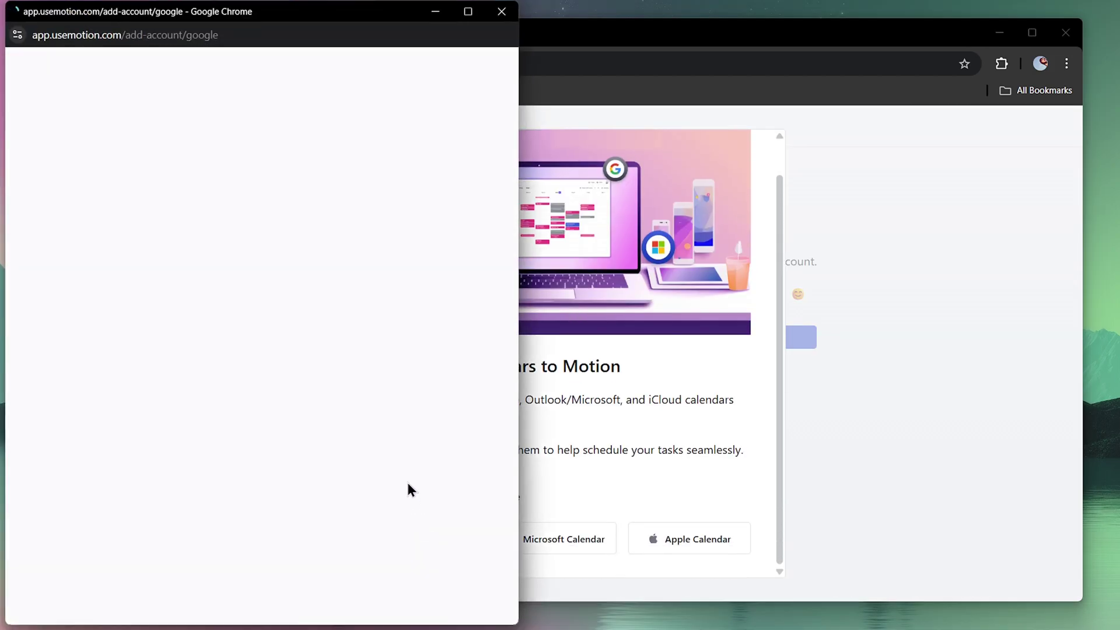
# - Sign in with the Google account, grant Motion access to it, and finish connecting calendars
pyautogui.click(379, 391)
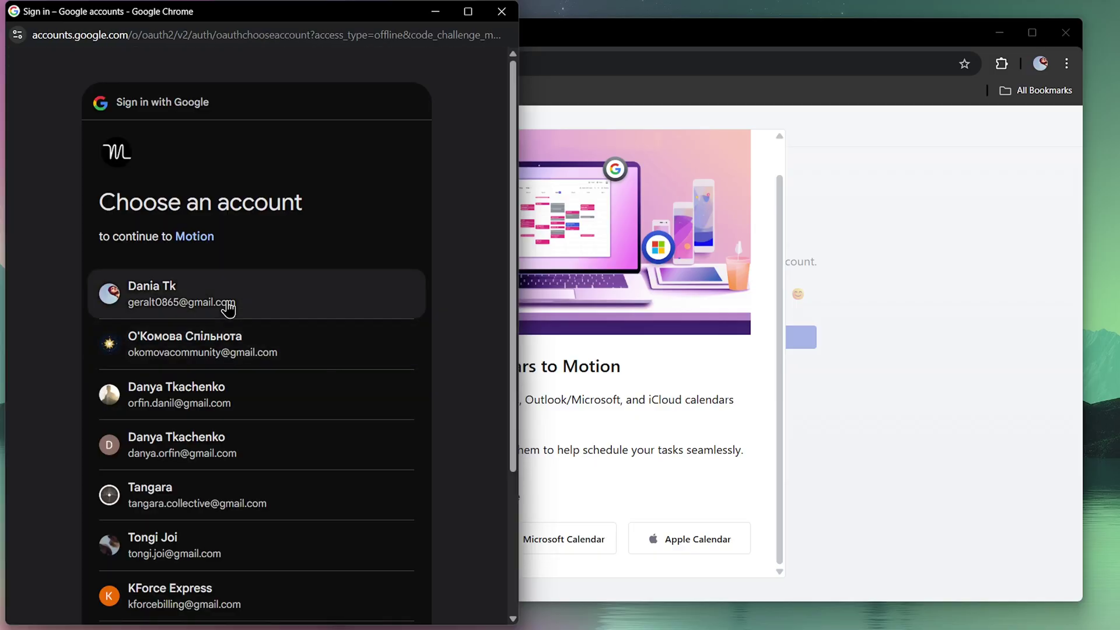
pyautogui.click(228, 306)
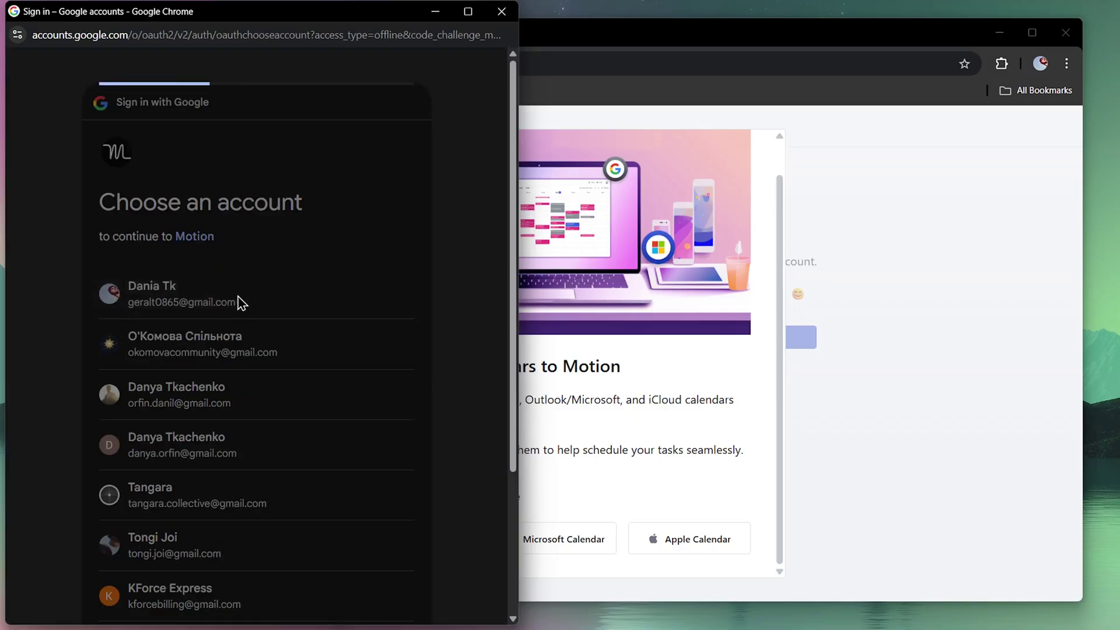
pyautogui.click(345, 476)
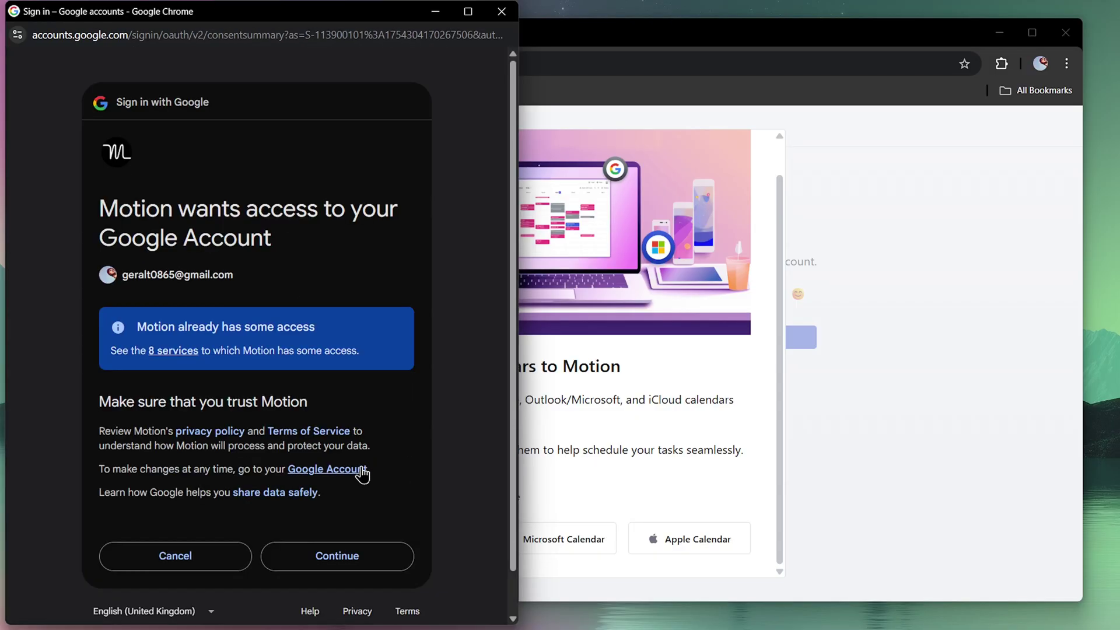
pyautogui.click(340, 555)
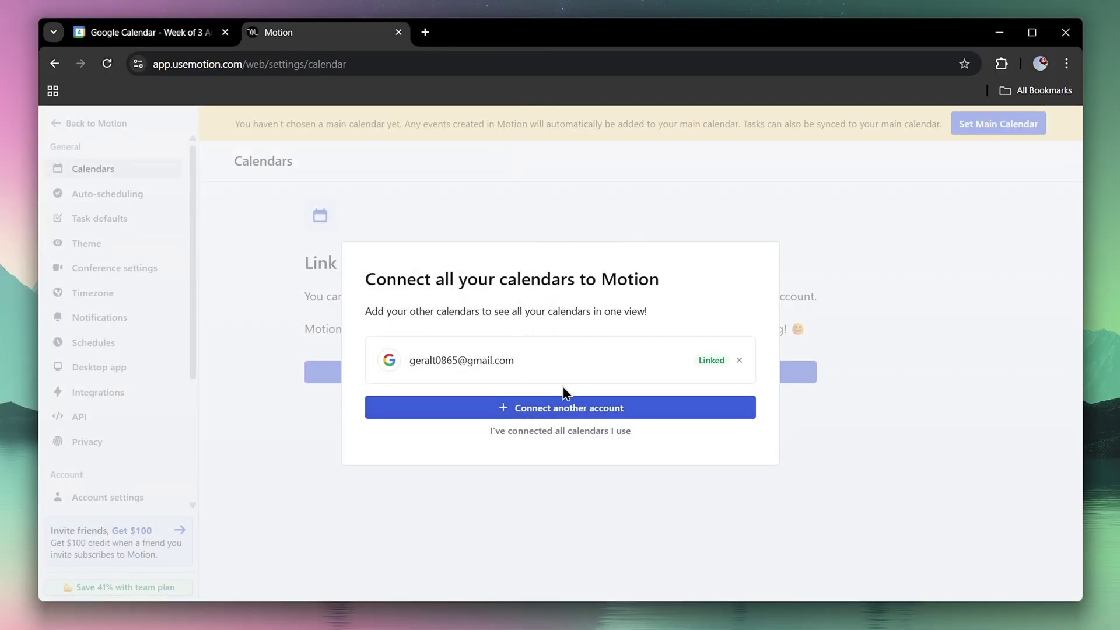
pyautogui.click(560, 431)
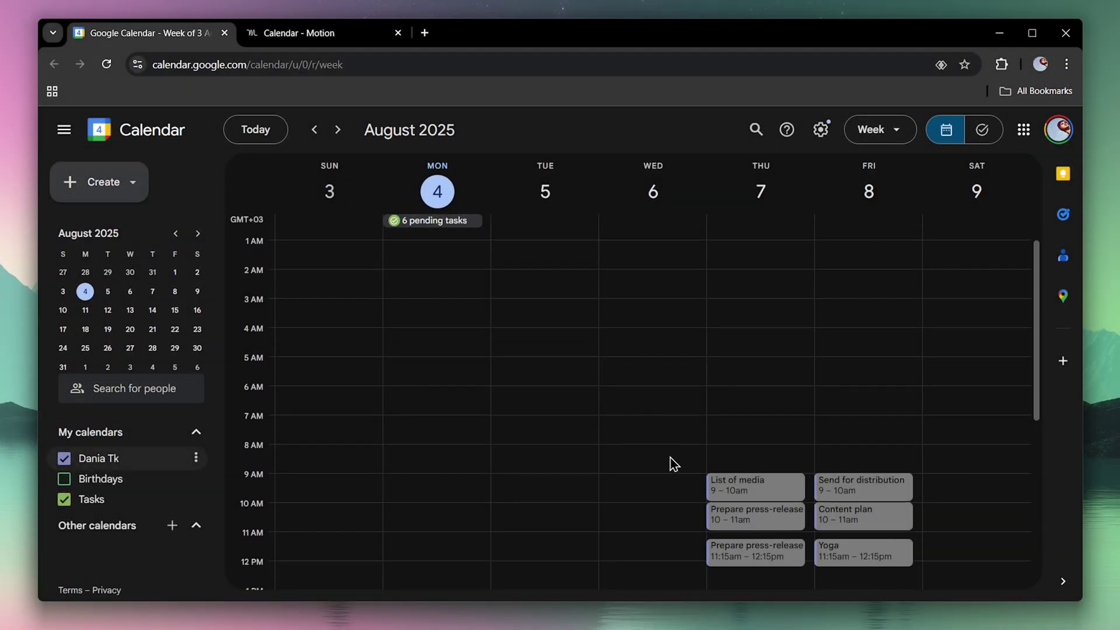
# - Review the synced tasks on the Google Calendar week view, and open the auto-scheduling settings in Motion
pyautogui.scroll(-3, 670, 463)
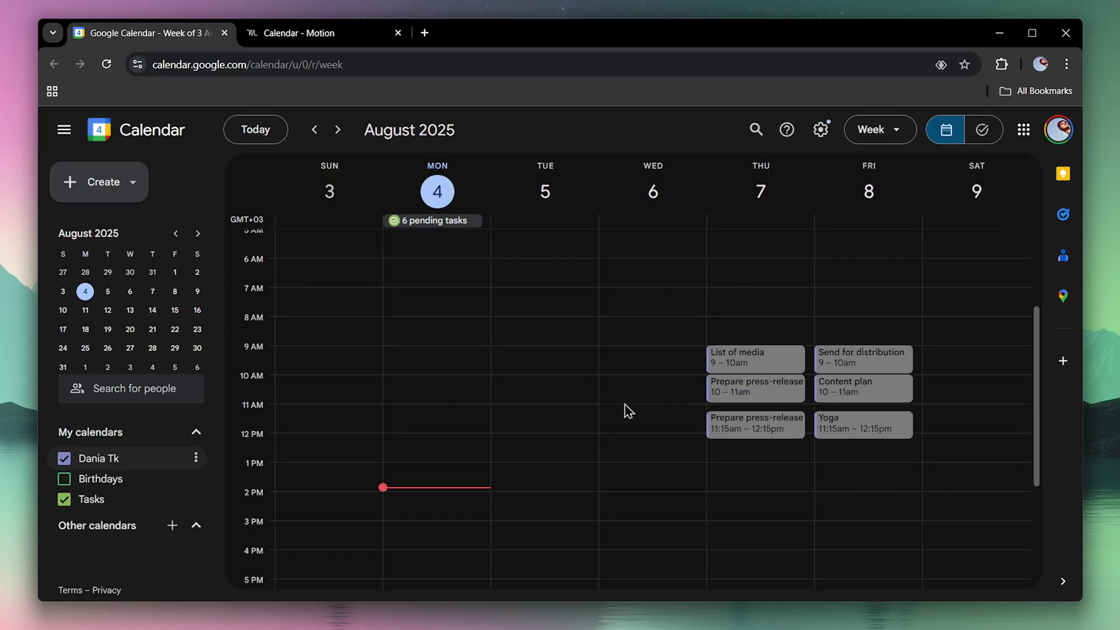
pyautogui.click(282, 33)
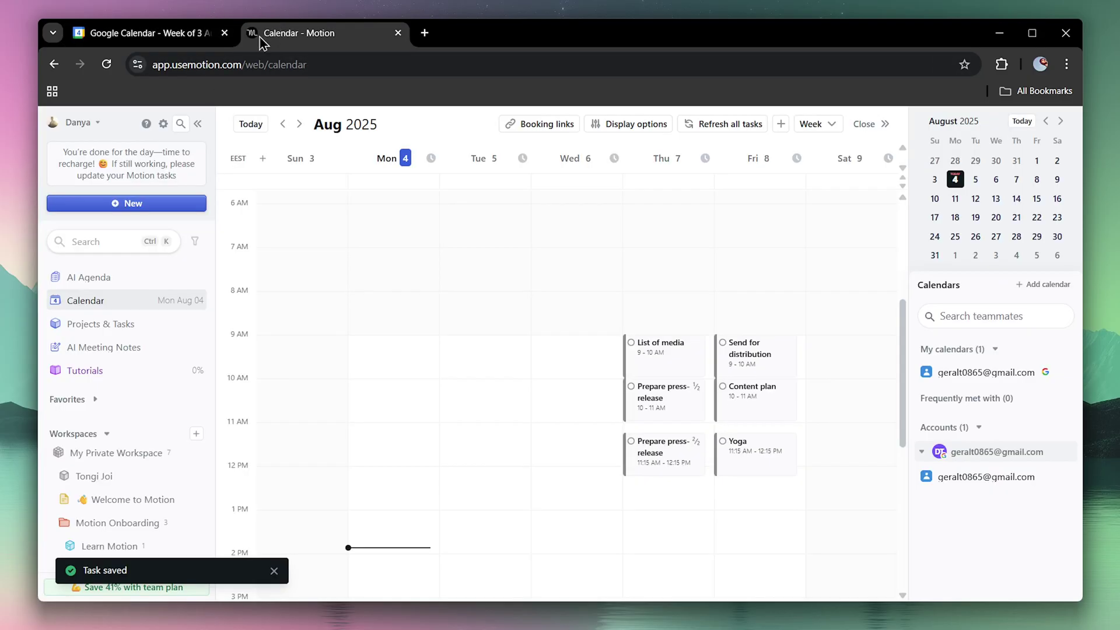
pyautogui.click(85, 124)
pyautogui.click(87, 179)
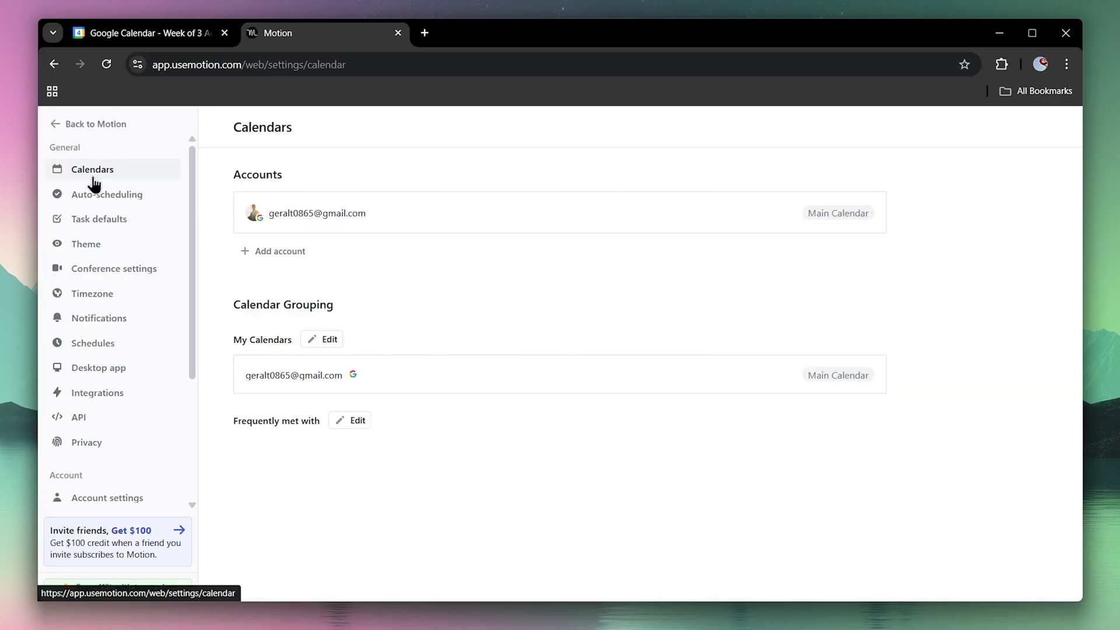
pyautogui.click(106, 194)
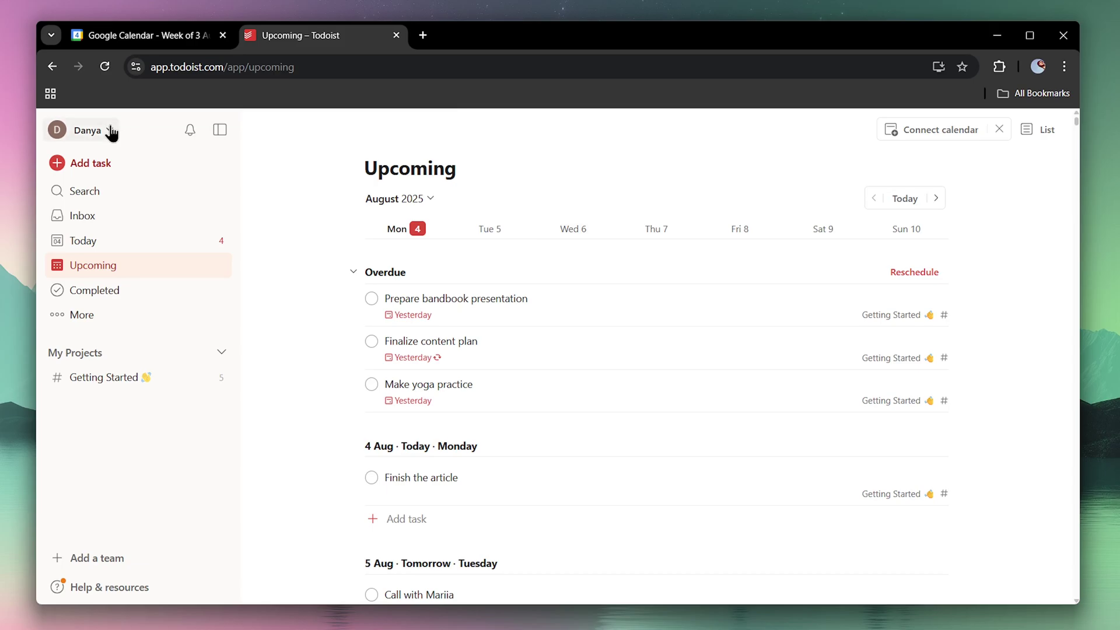
# - In Todoist, open the calendar section of the account settings
pyautogui.click(110, 128)
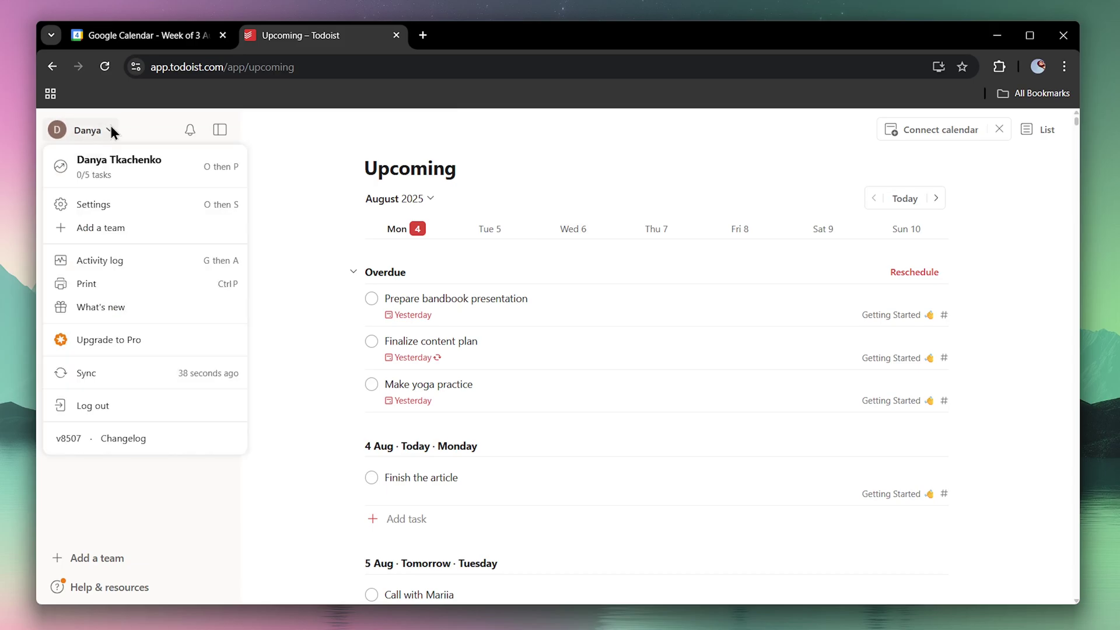
pyautogui.click(104, 208)
pyautogui.scroll(-1, 252, 461)
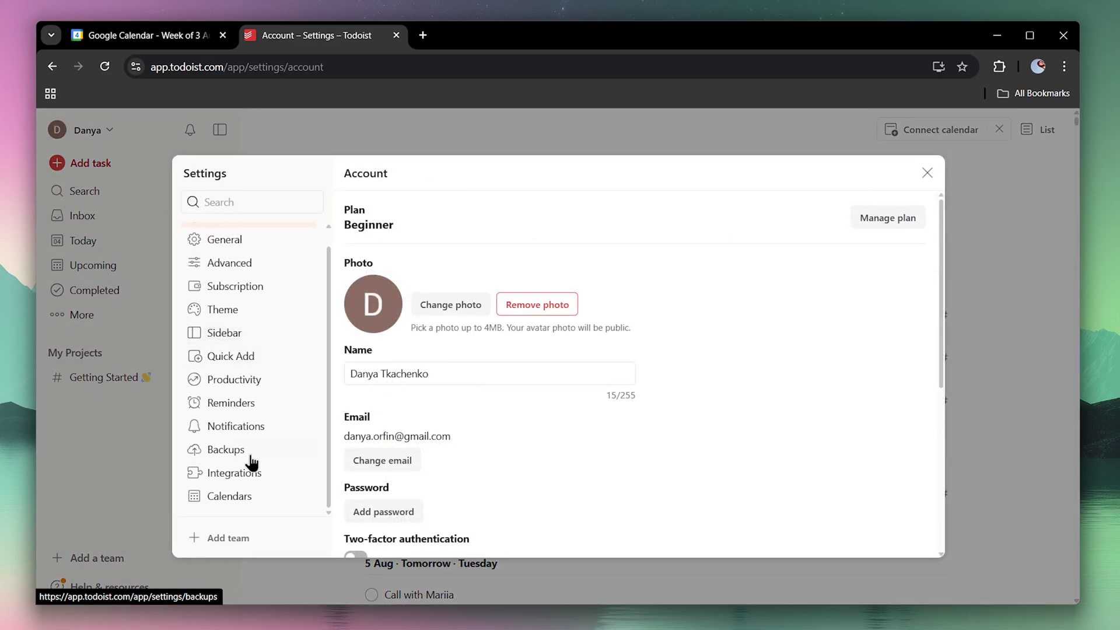
pyautogui.click(227, 499)
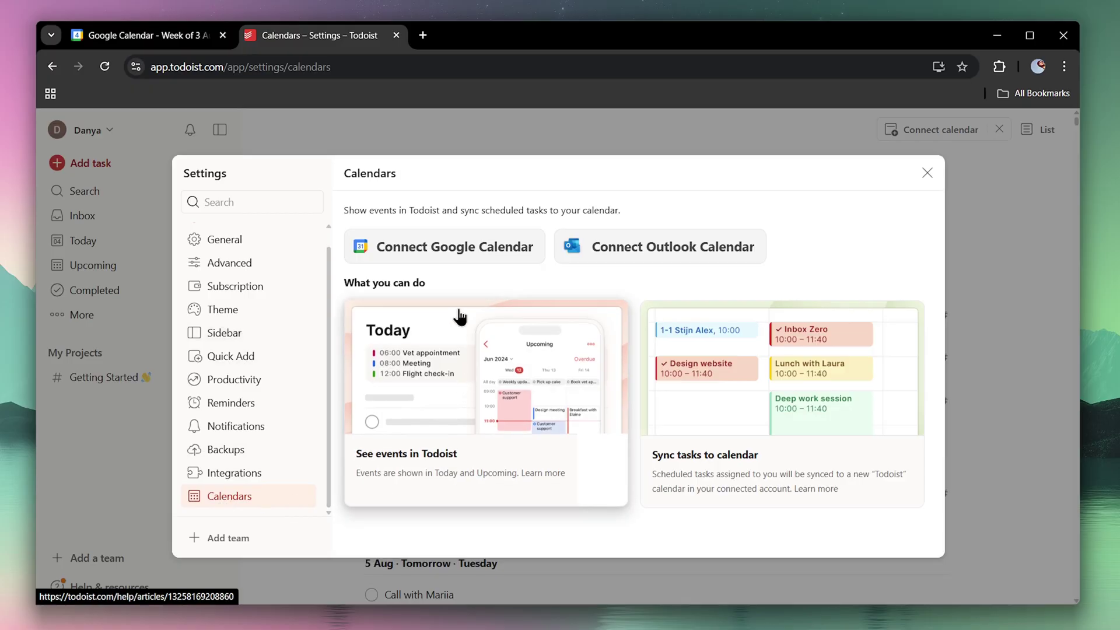
# - Connect Google Calendar to Todoist by choosing the Google account and continuing through the sign-in
pyautogui.click(454, 250)
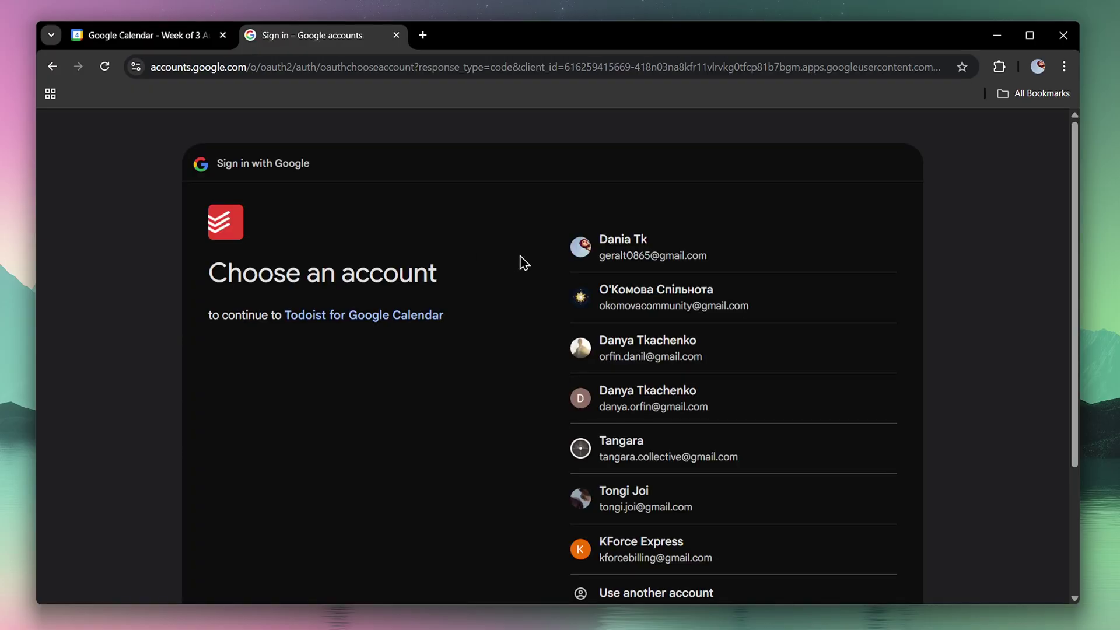
pyautogui.click(654, 363)
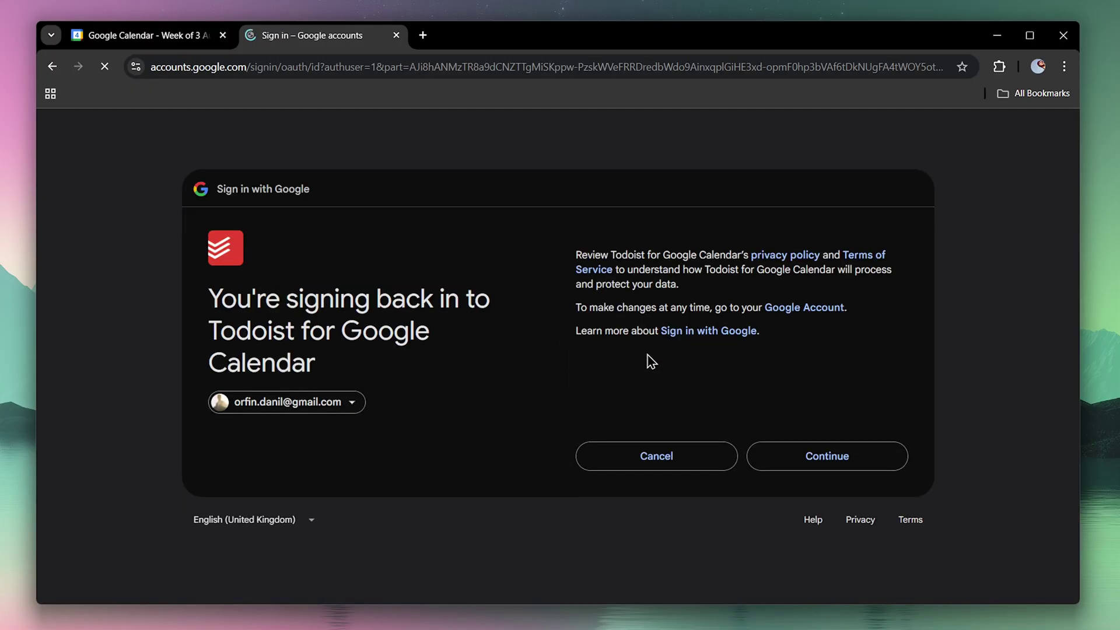
pyautogui.click(829, 455)
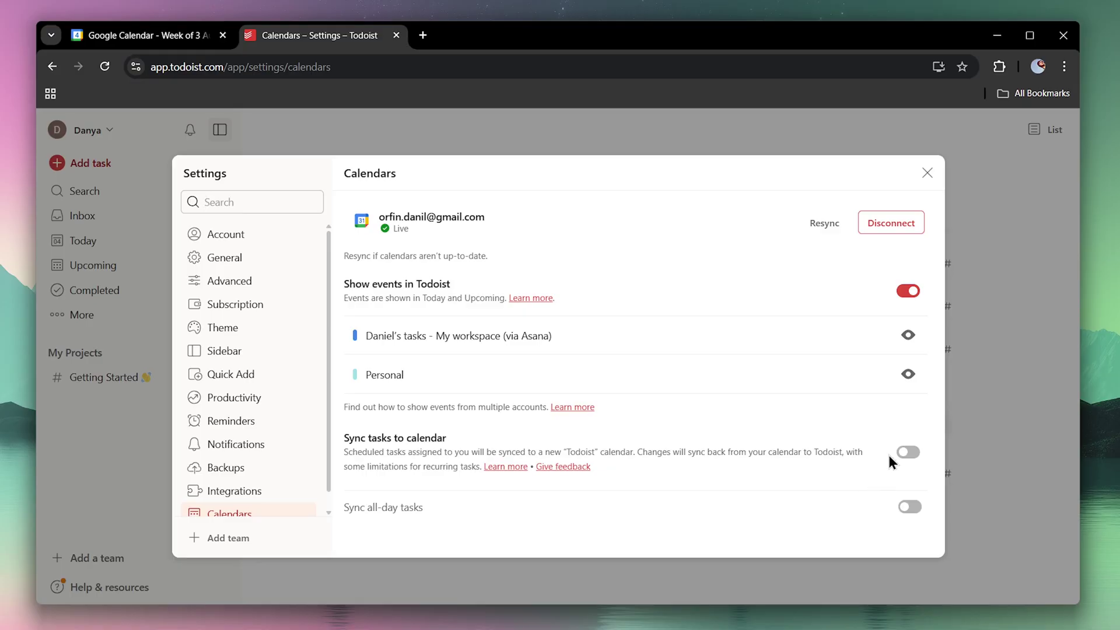
# - Turn on syncing tasks to calendar, and review the Todoist tasks on the Google Calendar week view
pyautogui.click(903, 453)
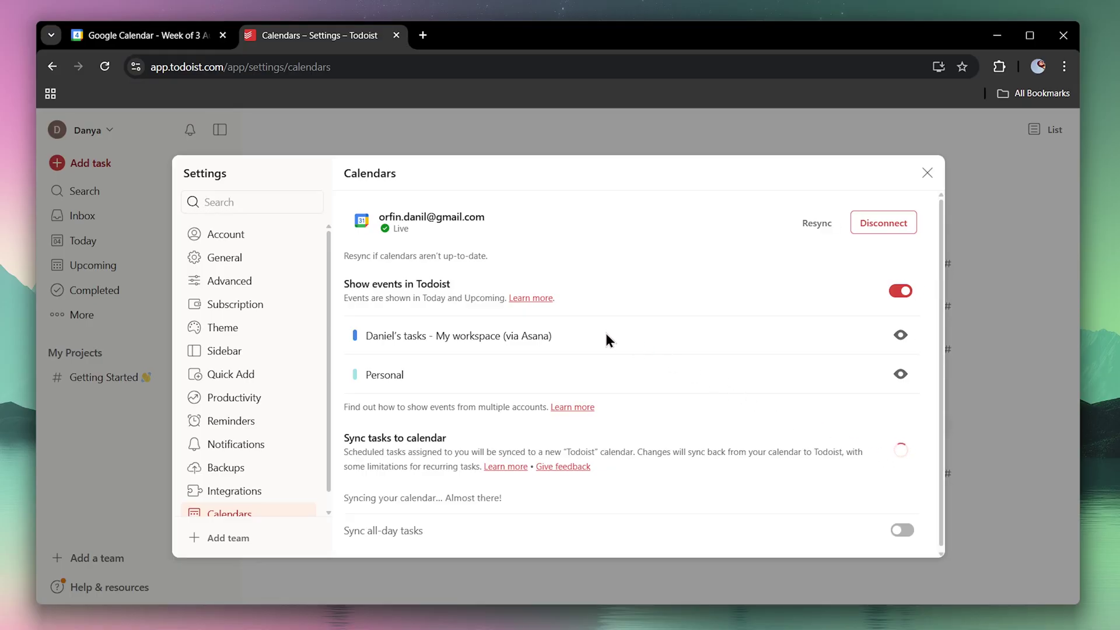
pyautogui.click(169, 35)
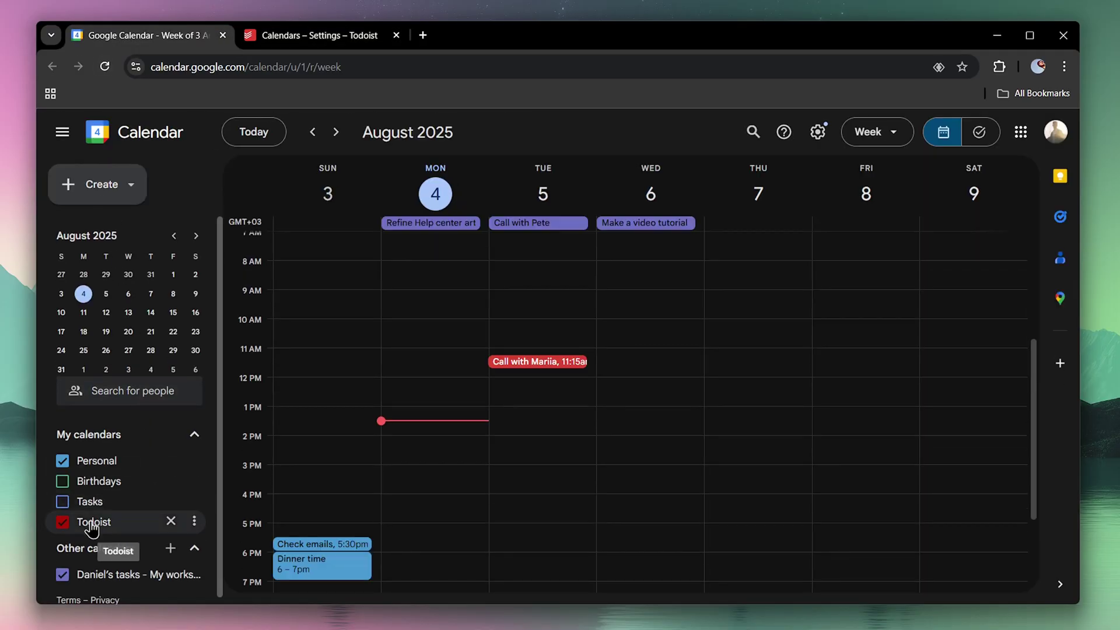
pyautogui.scroll(1, 514, 405)
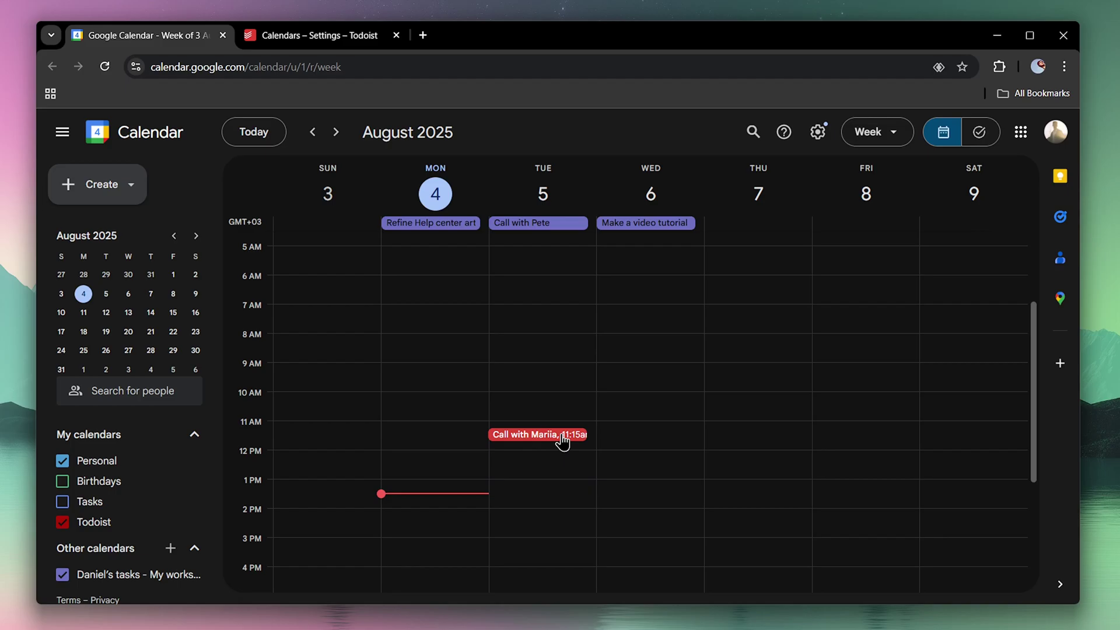
# - Return to the Todoist calendar settings and turn on syncing of all-day tasks
pyautogui.click(346, 42)
pyautogui.scroll(-1, 440, 383)
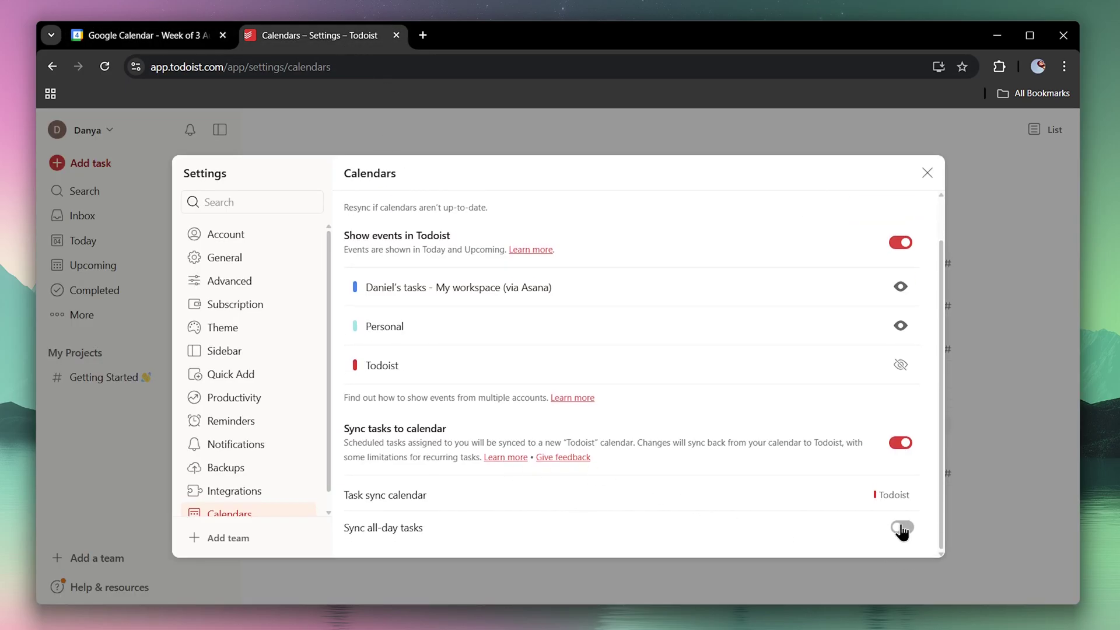
pyautogui.click(901, 528)
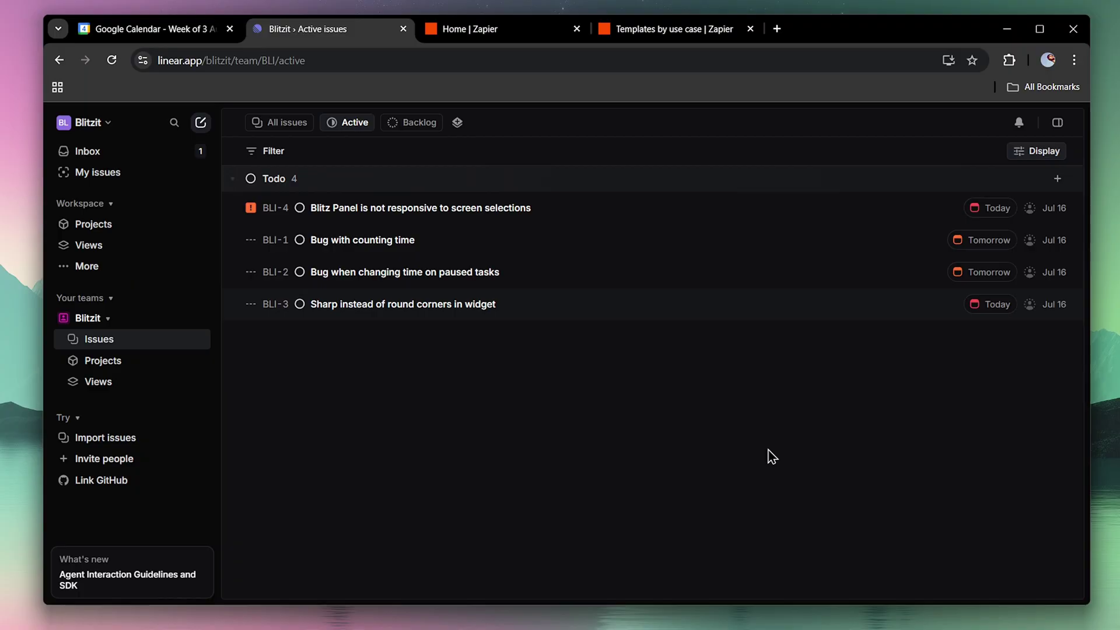
# - Switch to Zapier and create a new Zap with Linear as its trigger app
pyautogui.click(497, 33)
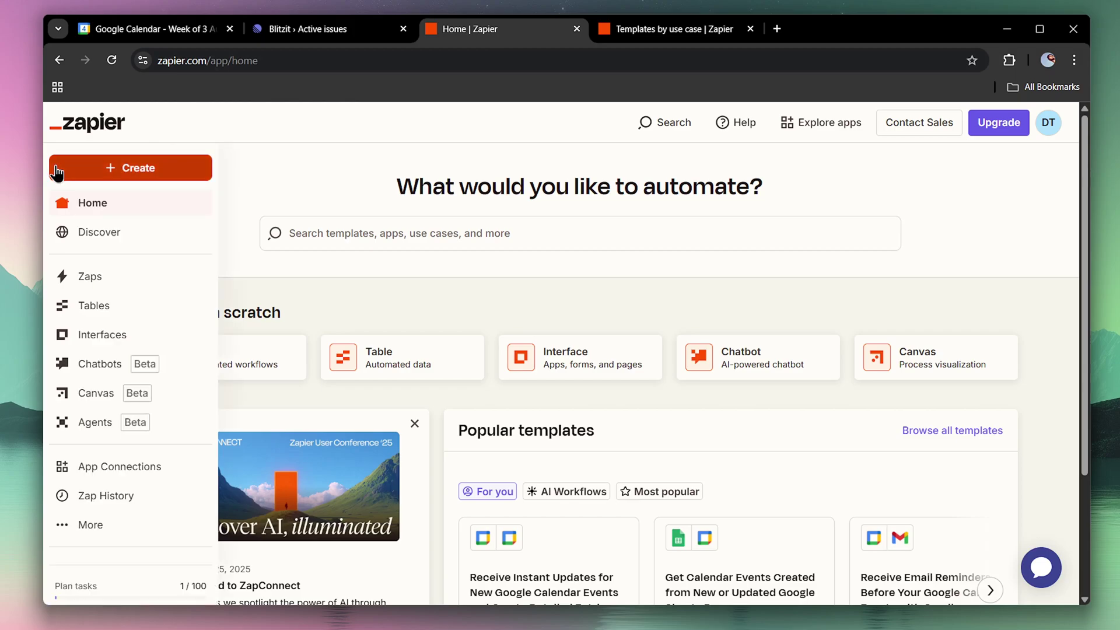
pyautogui.click(56, 171)
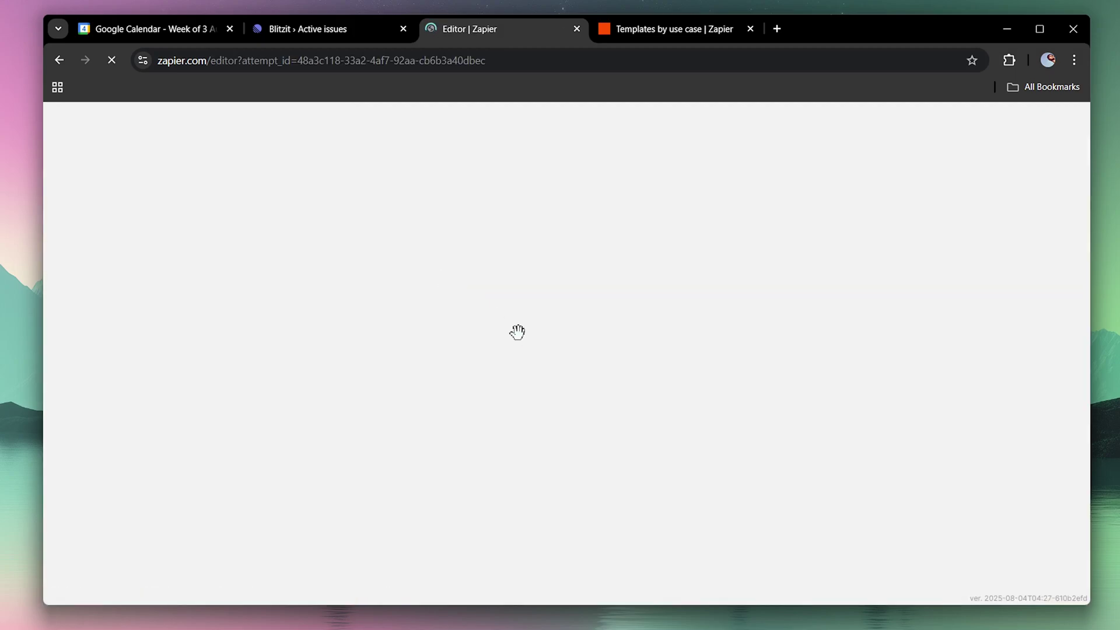
pyautogui.click(564, 408)
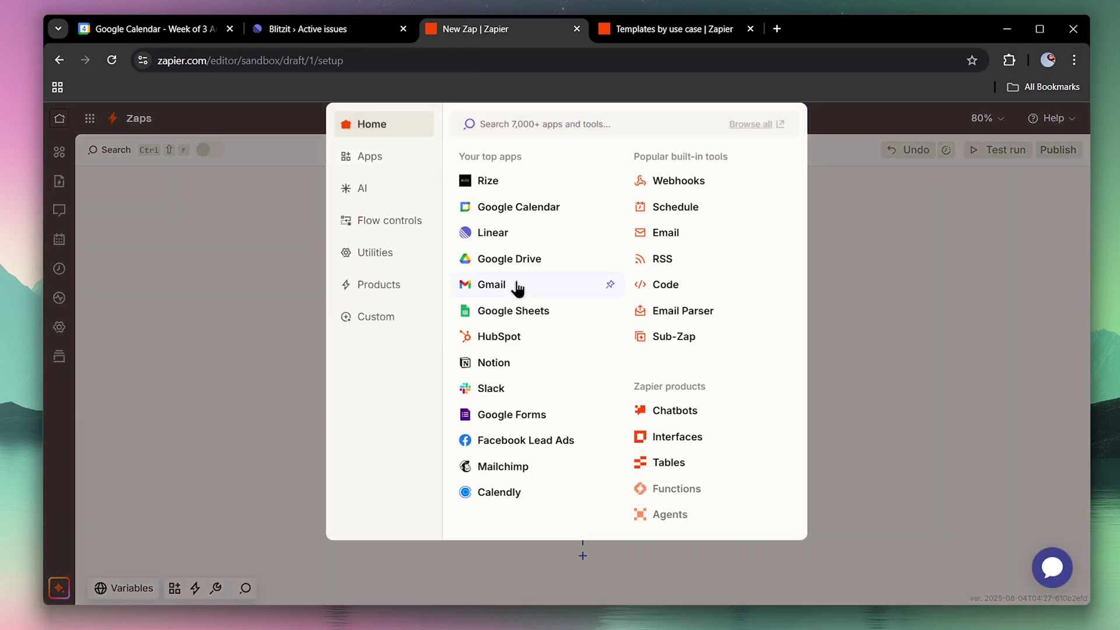
pyautogui.click(505, 230)
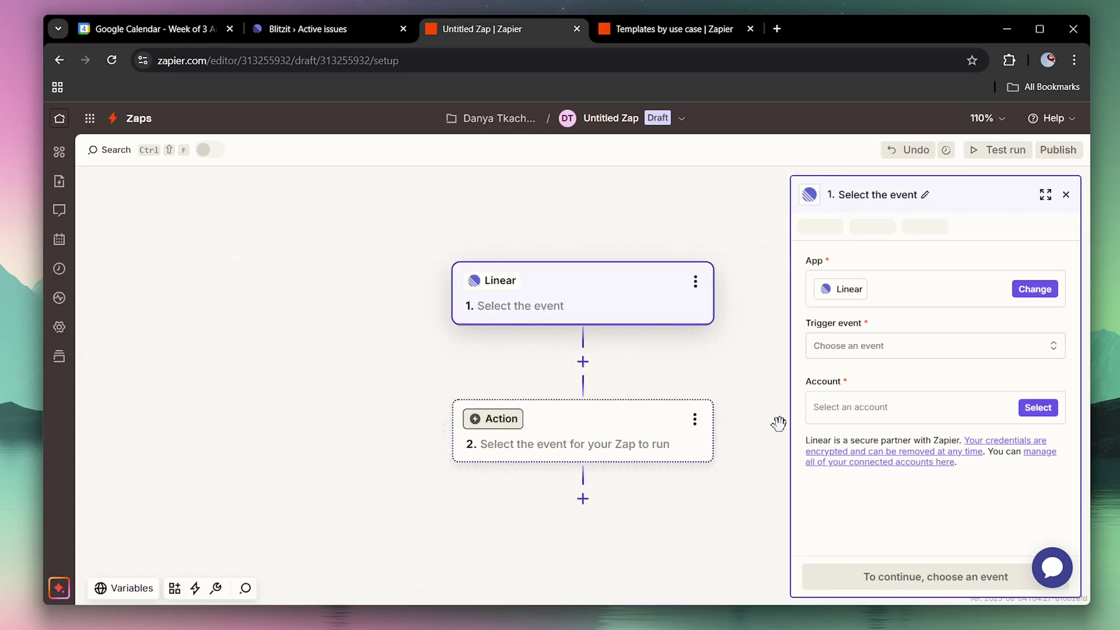
# - Set the Linear trigger event to New Issue, choose the Blitzit team, and continue to the trigger test
pyautogui.click(860, 347)
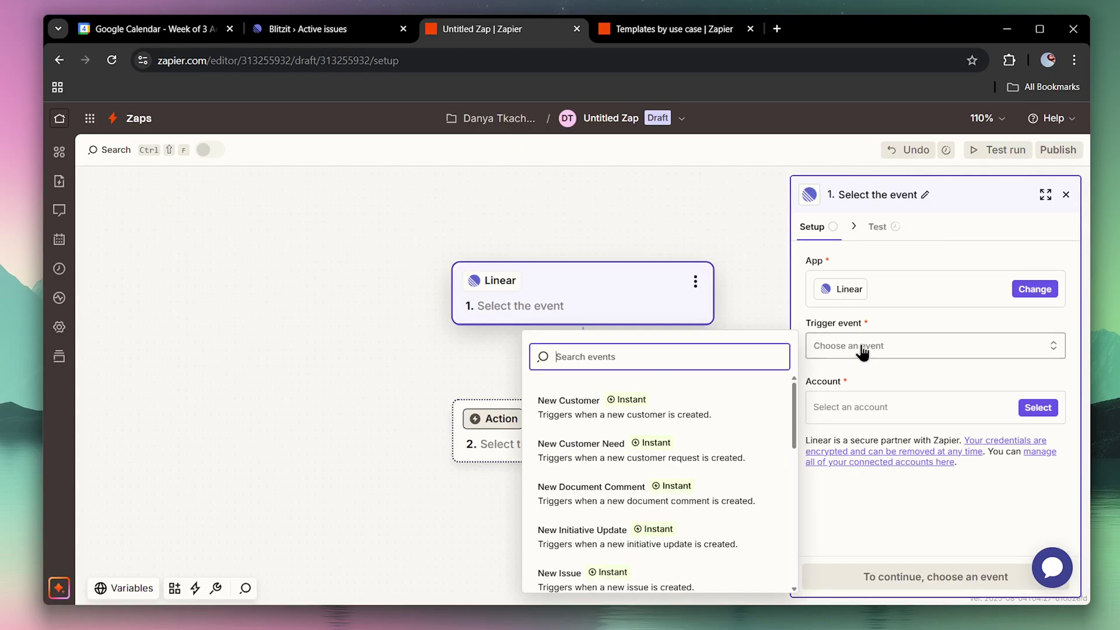
pyautogui.click(644, 566)
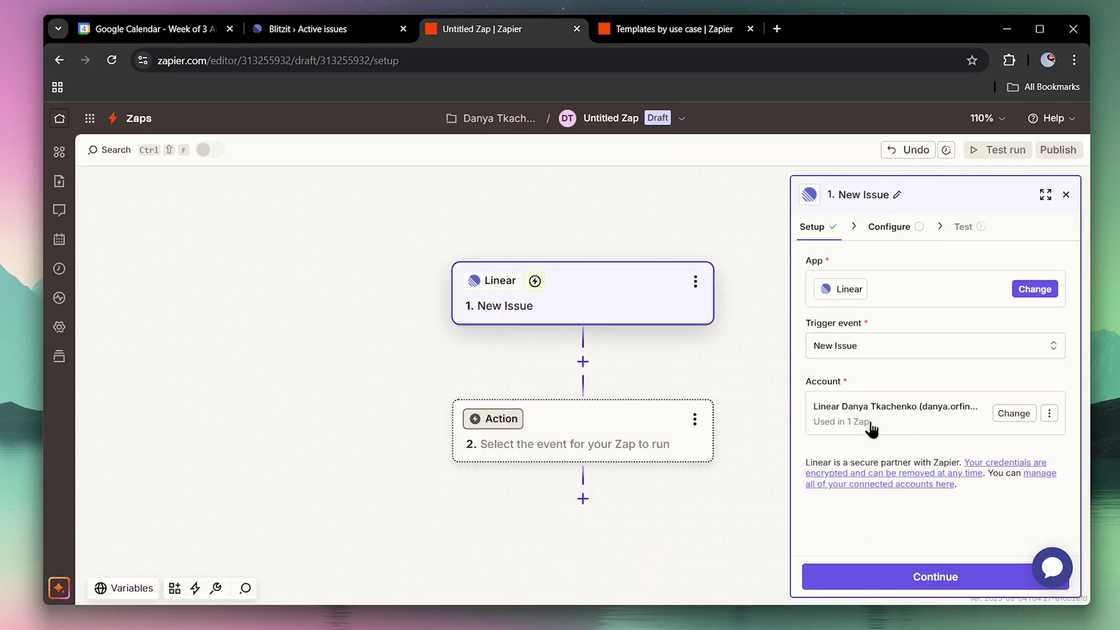
pyautogui.click(919, 575)
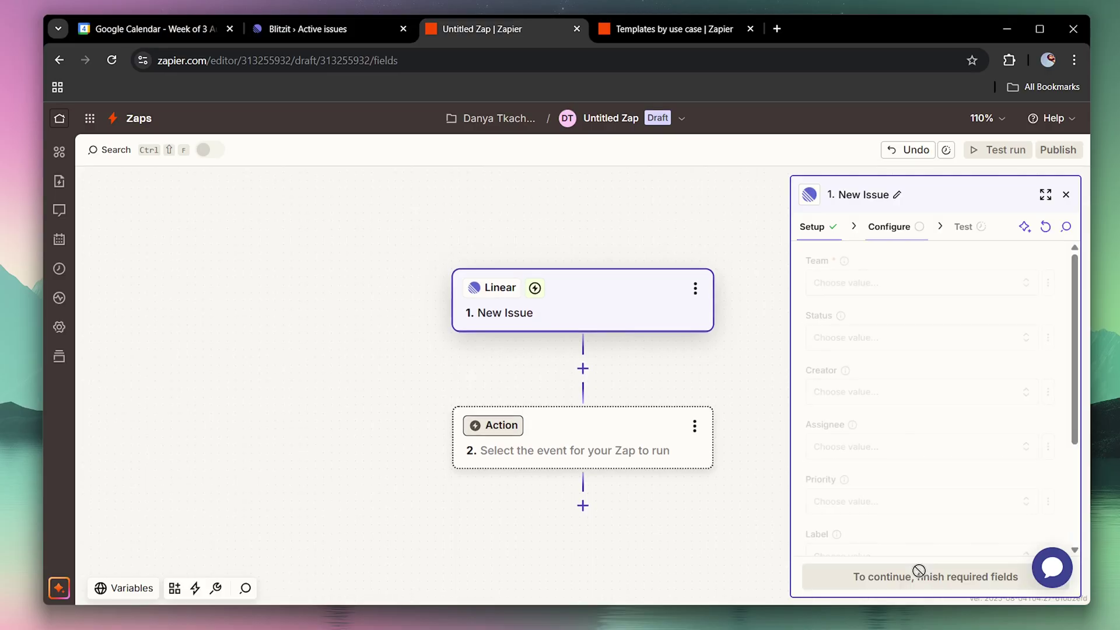
pyautogui.click(898, 286)
pyautogui.click(683, 326)
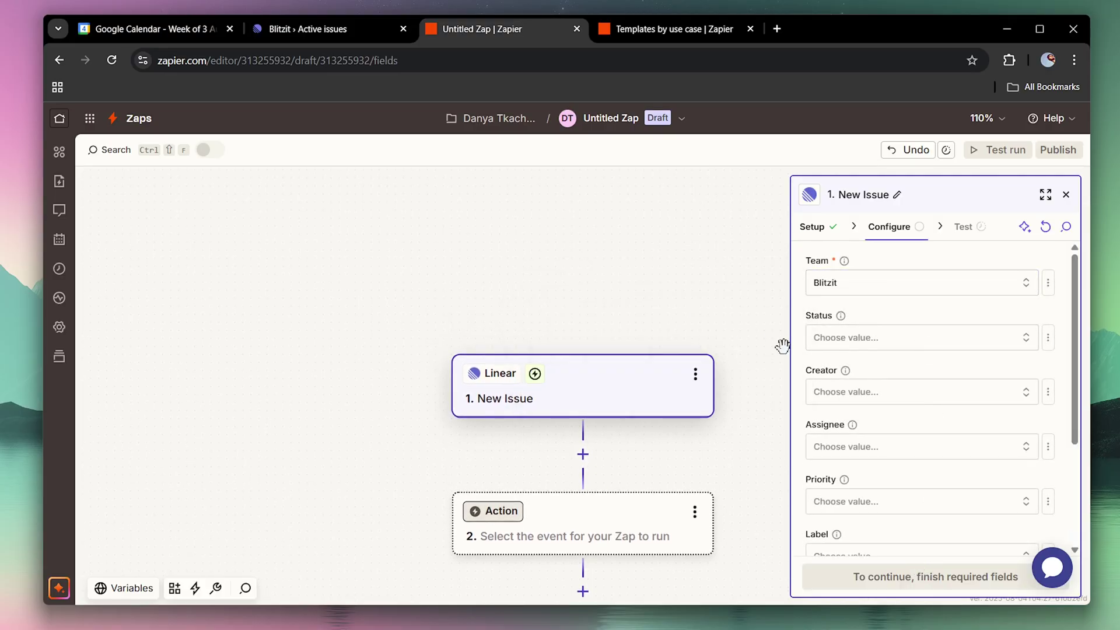
pyautogui.click(960, 573)
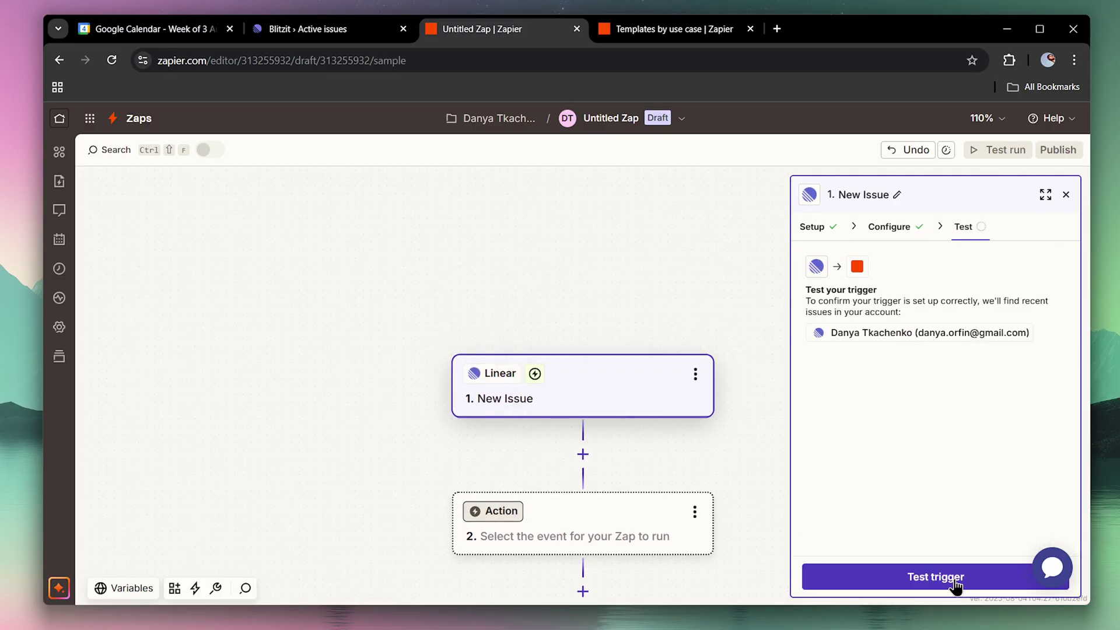
# - Test the Linear trigger and continue with the Issue B record
pyautogui.click(955, 577)
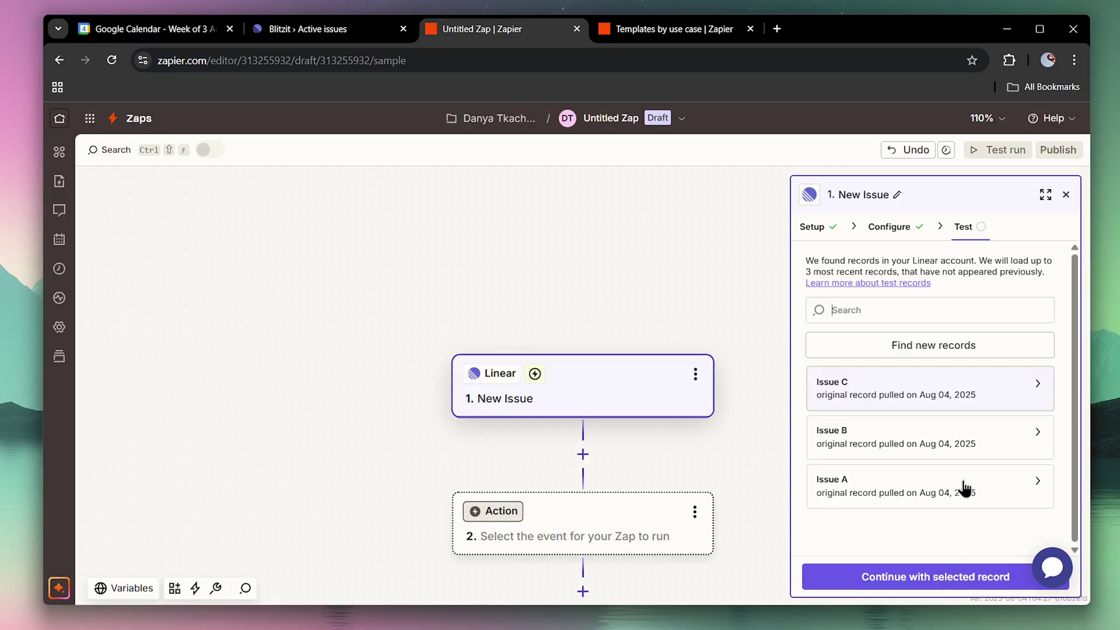
pyautogui.click(925, 447)
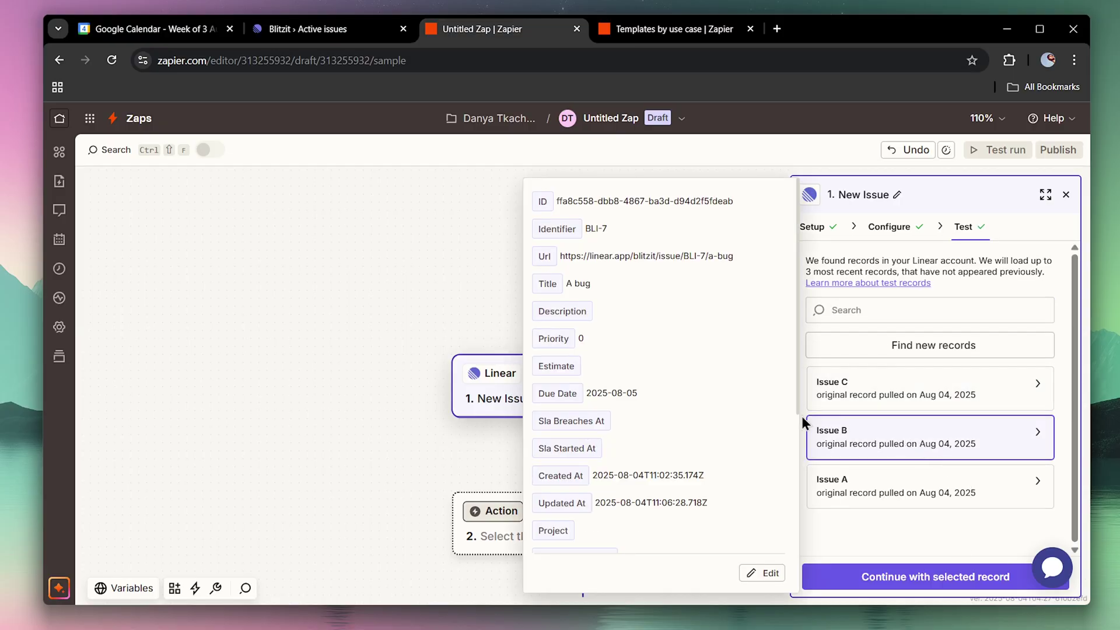
pyautogui.click(922, 578)
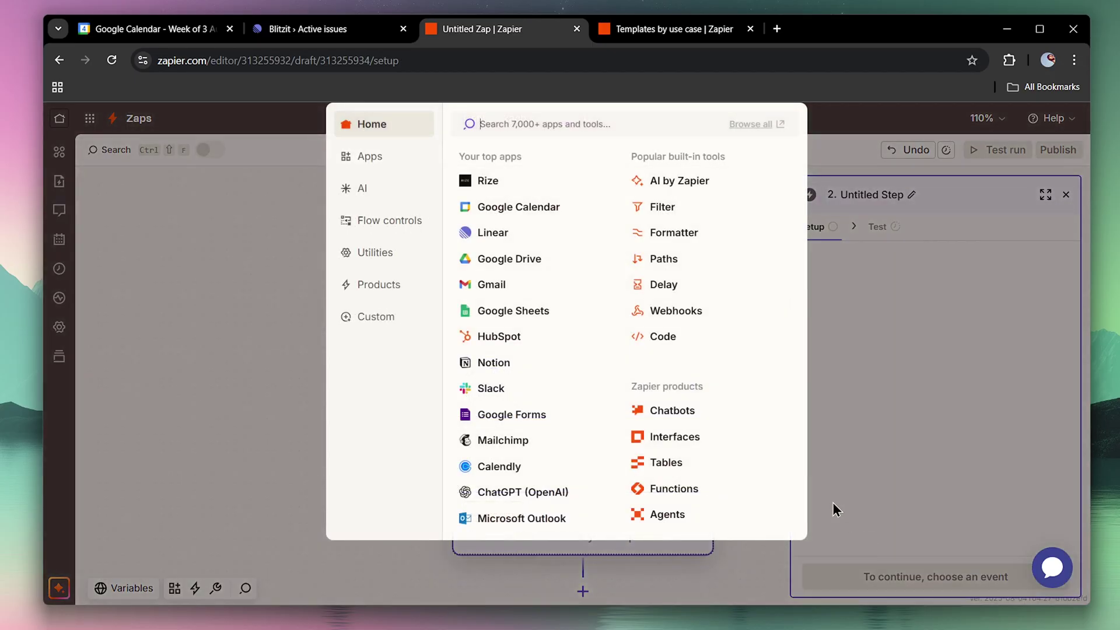
# - Add Google Calendar as the action app with the Create Detailed Event action, and continue to its configuration
pyautogui.click(534, 205)
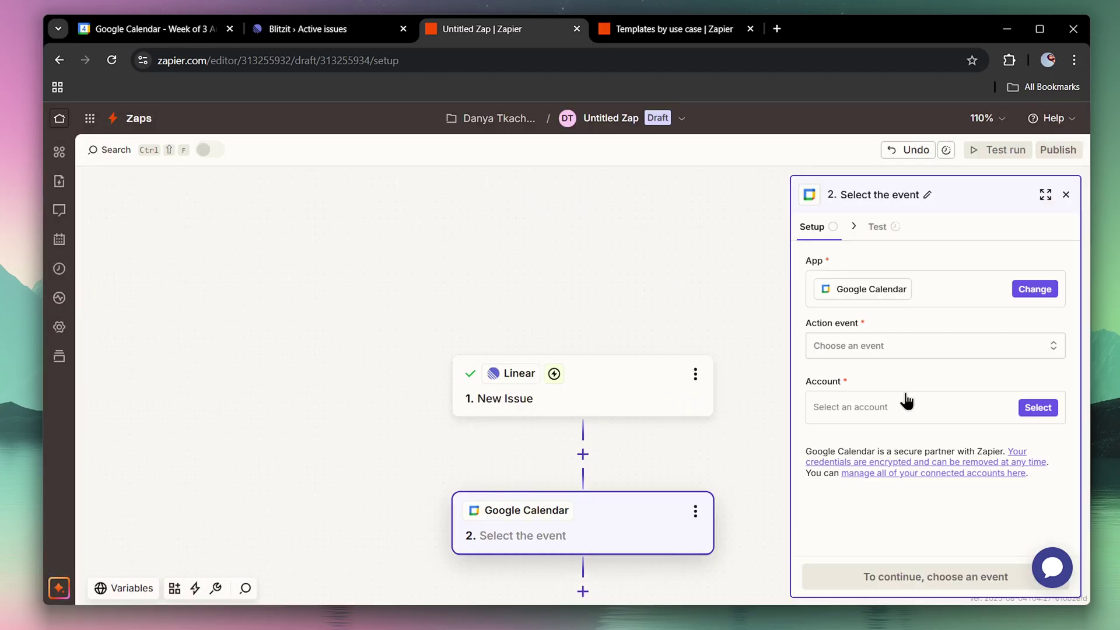
pyautogui.click(890, 349)
pyautogui.click(628, 505)
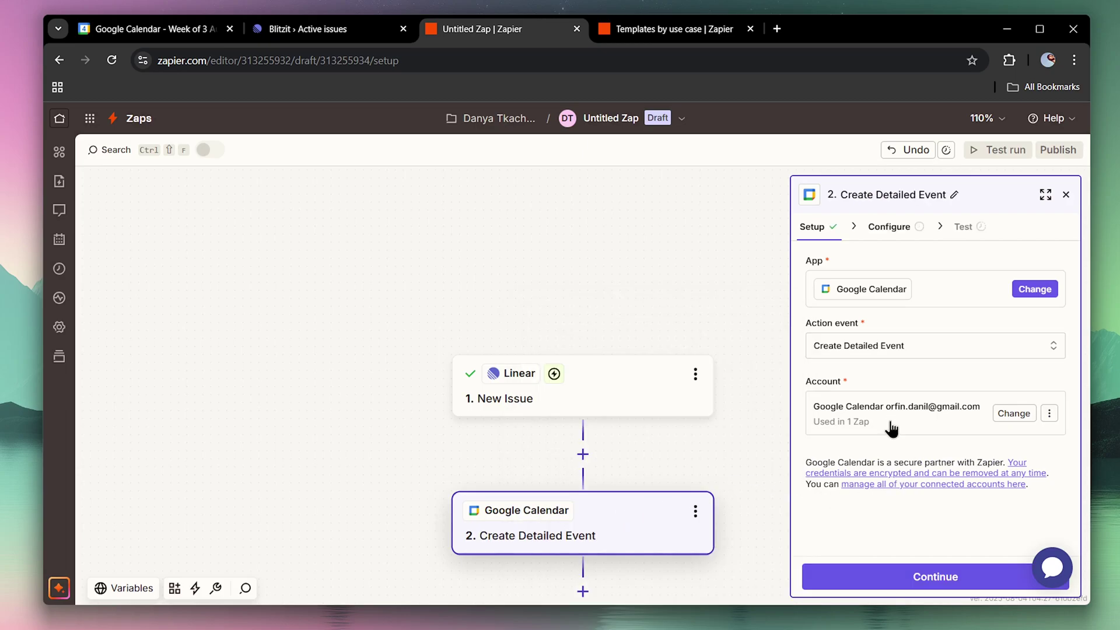
pyautogui.click(924, 577)
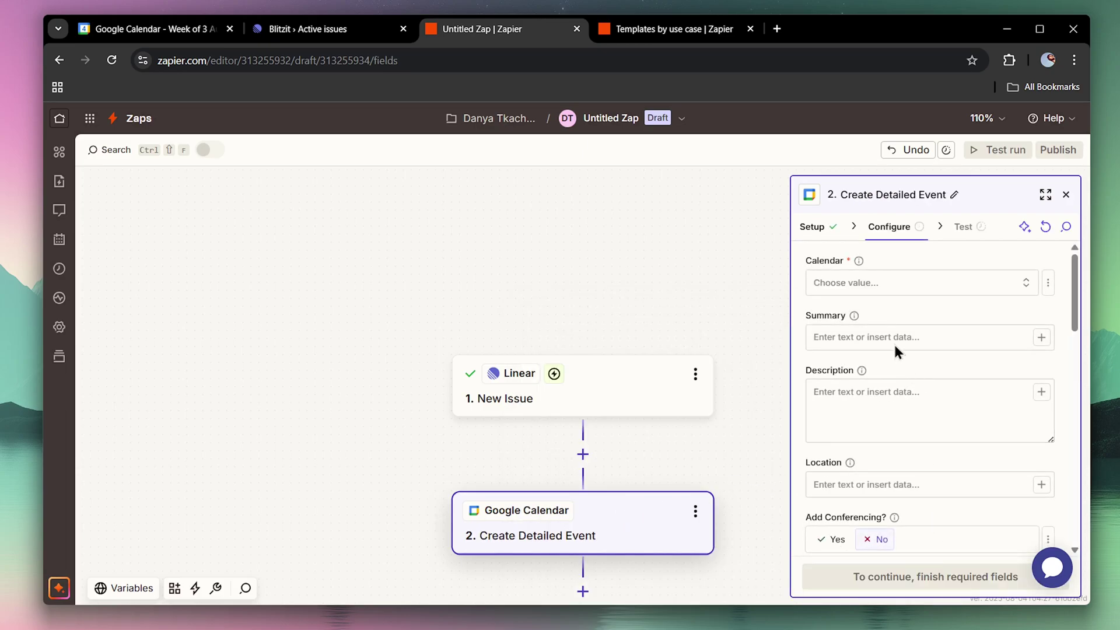
# - Set the event's calendar to Personal and map its Summary to the Linear issue's Title
pyautogui.click(875, 286)
pyautogui.click(638, 360)
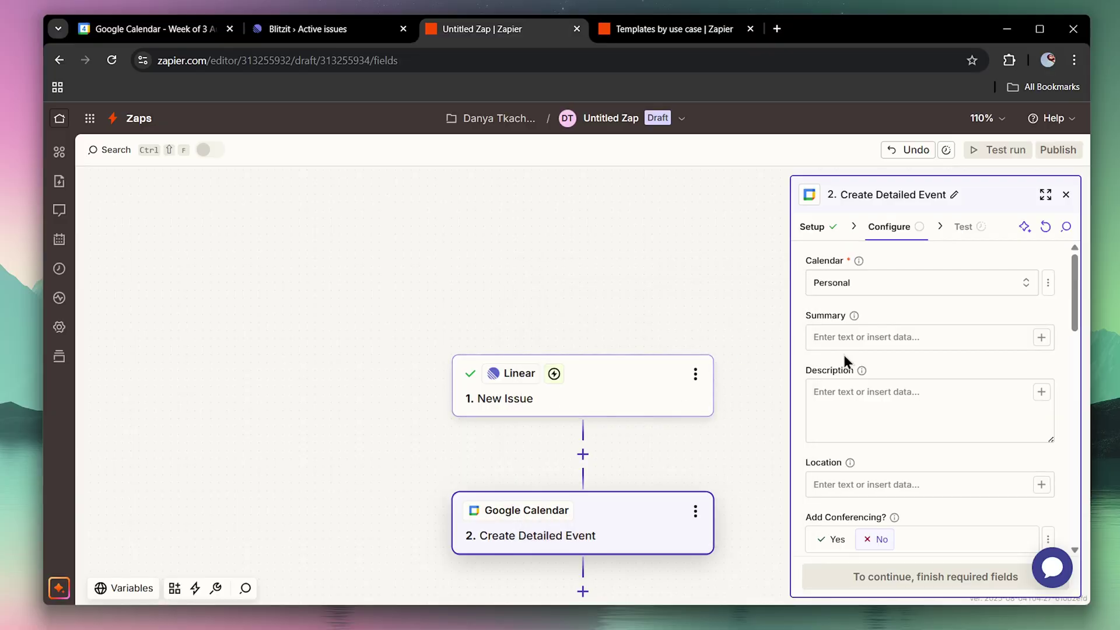
pyautogui.click(1014, 333)
pyautogui.click(1040, 338)
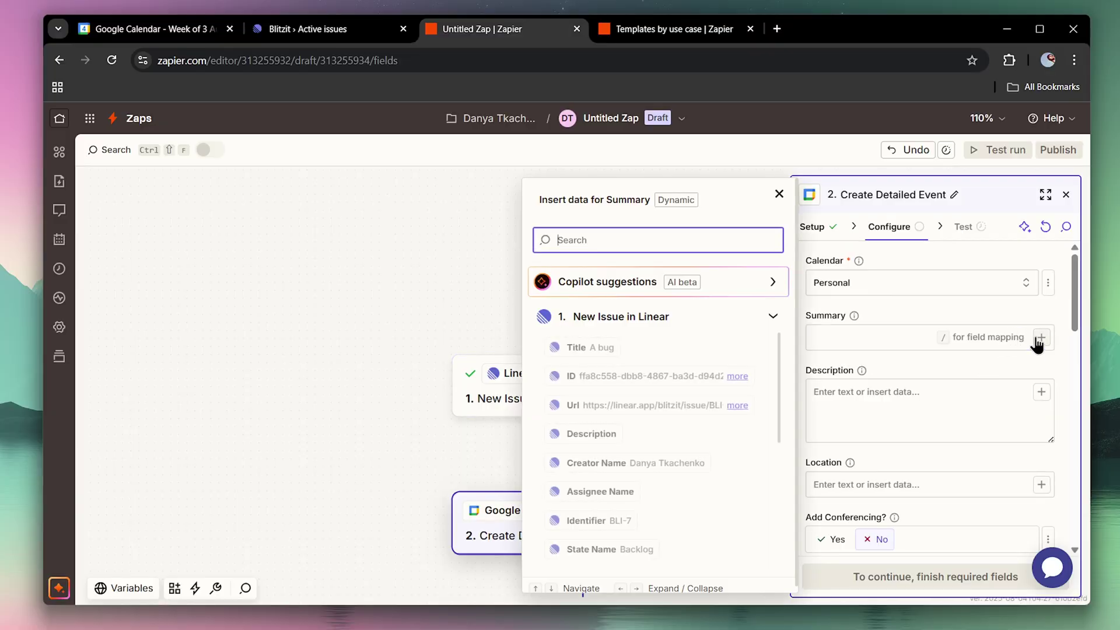
pyautogui.click(578, 347)
pyautogui.click(920, 371)
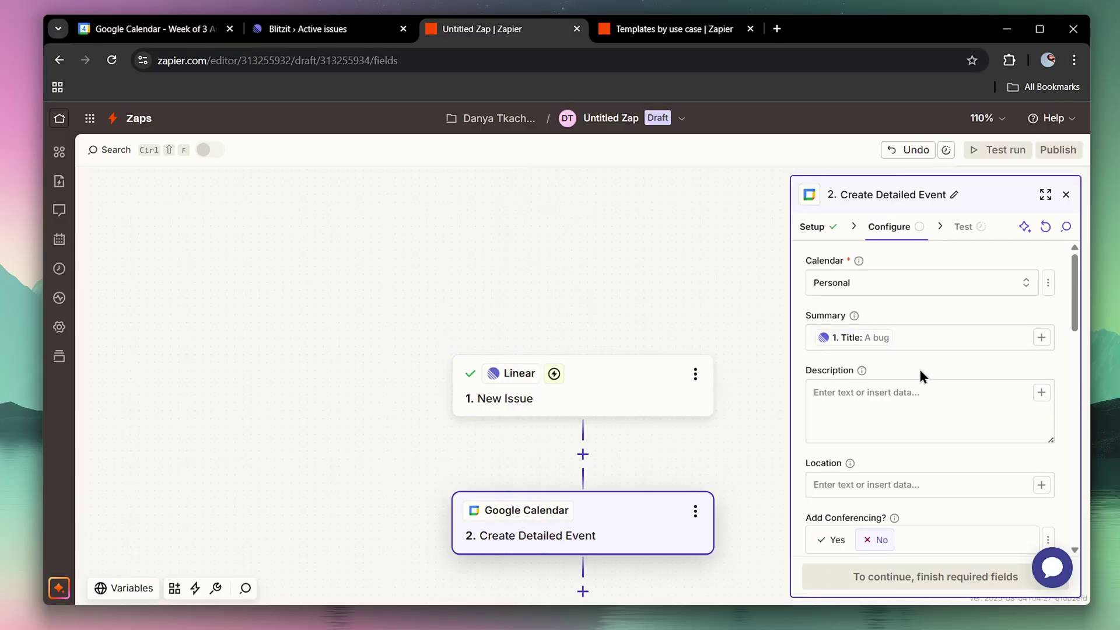
# - Review the event's date and repeat fields, and browse Zapier's templates by use case
pyautogui.scroll(-5, 917, 397)
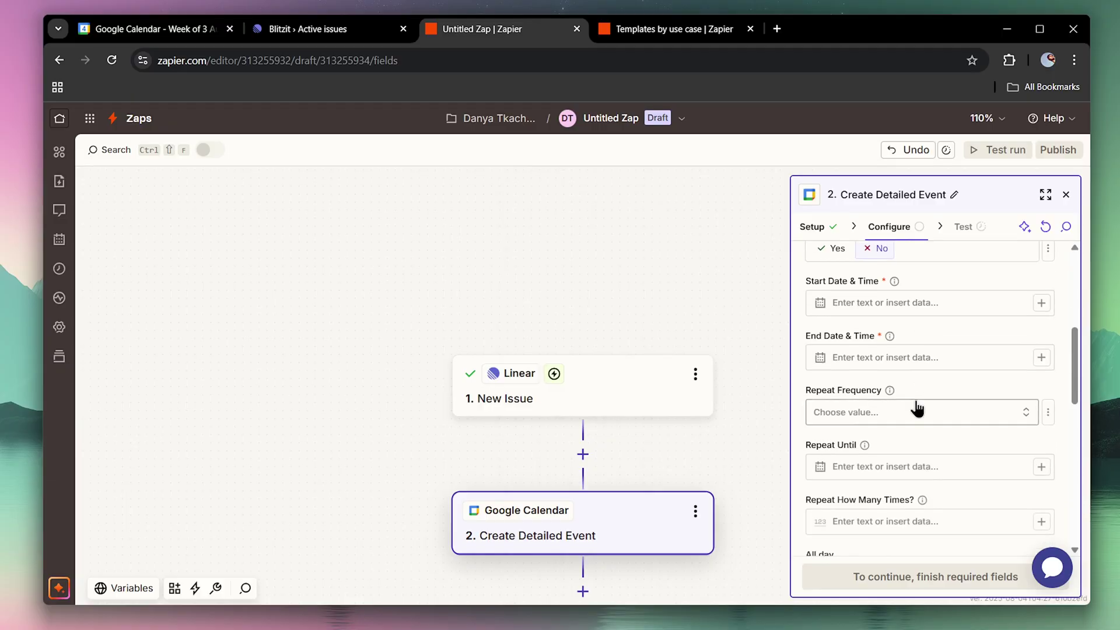
pyautogui.click(648, 30)
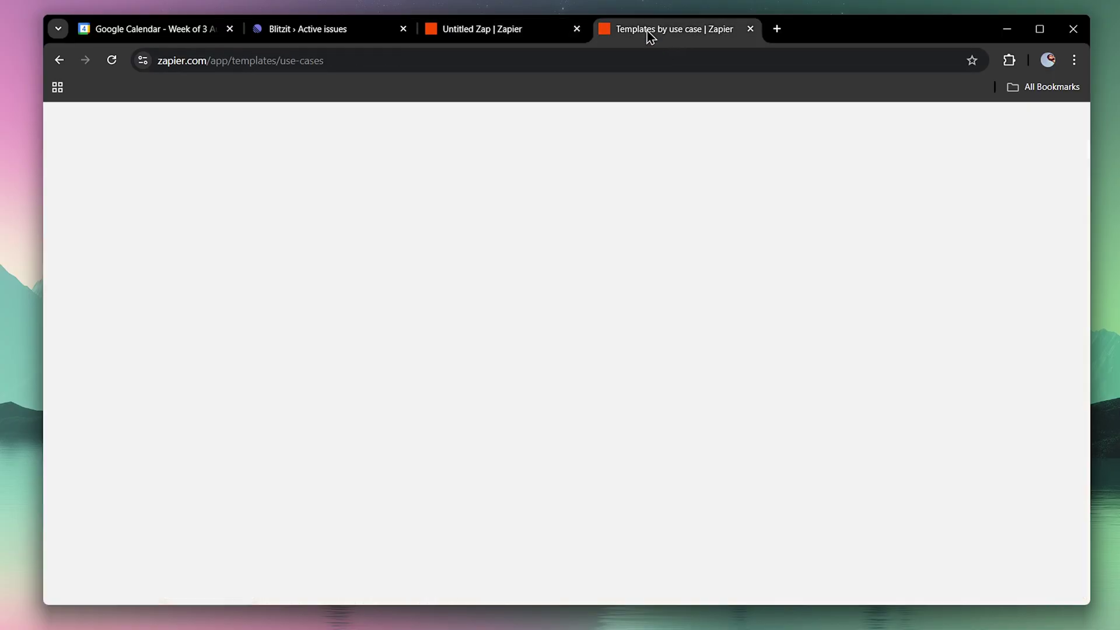
pyautogui.scroll(-10, 680, 204)
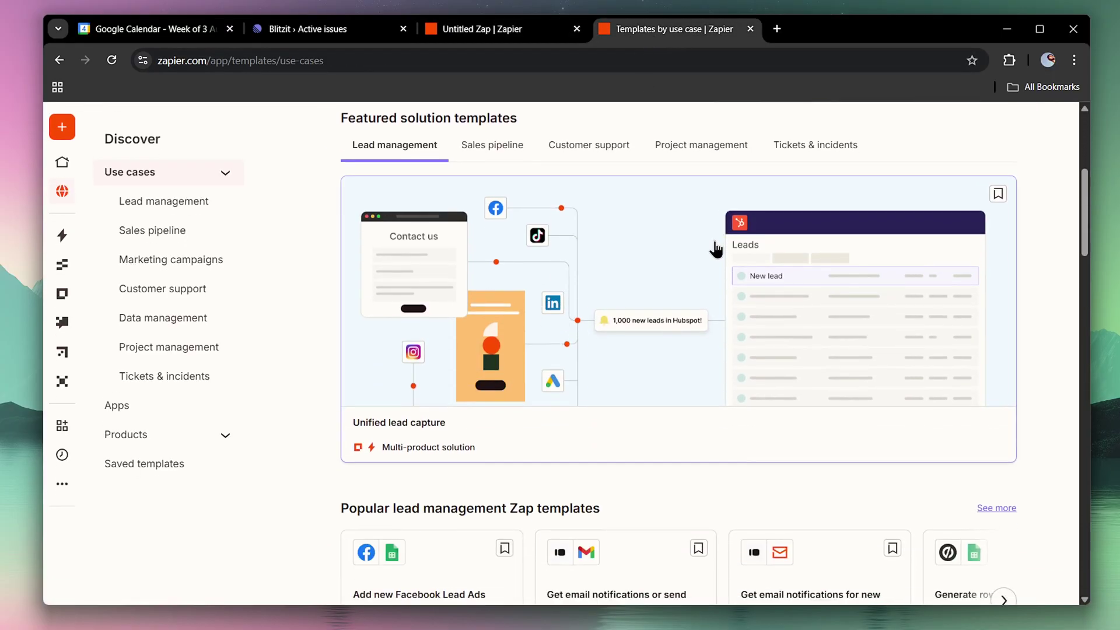
pyautogui.scroll(-3, 735, 245)
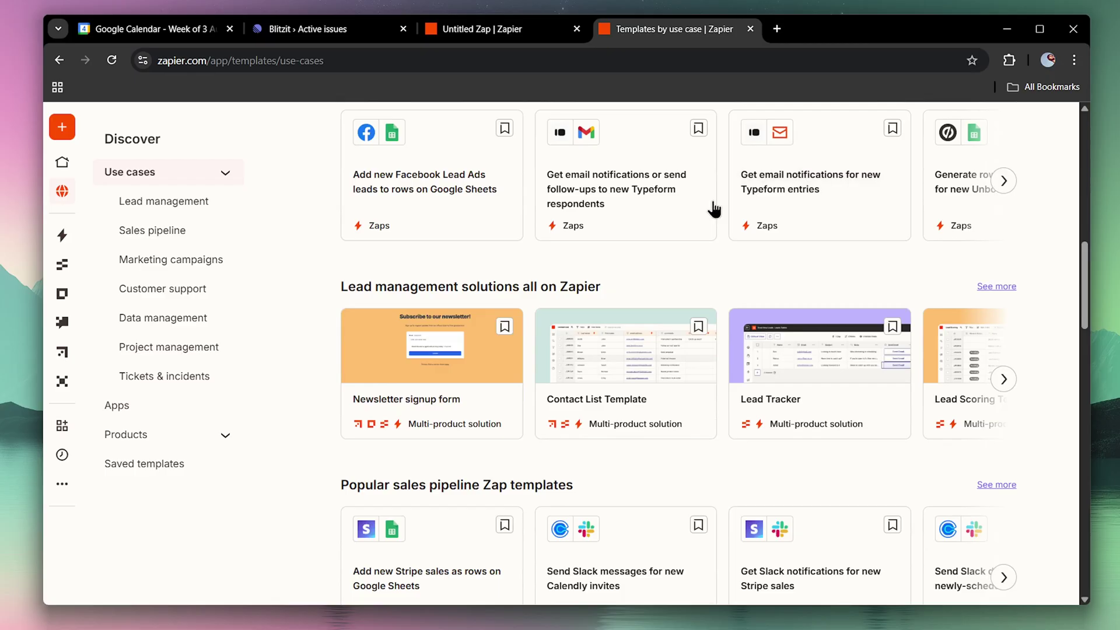
# - Return to the Untitled Zap and map the event's Start Date & Time to the issue's Created At and its End Date & Time to Due Date
pyautogui.click(536, 30)
pyautogui.click(1041, 306)
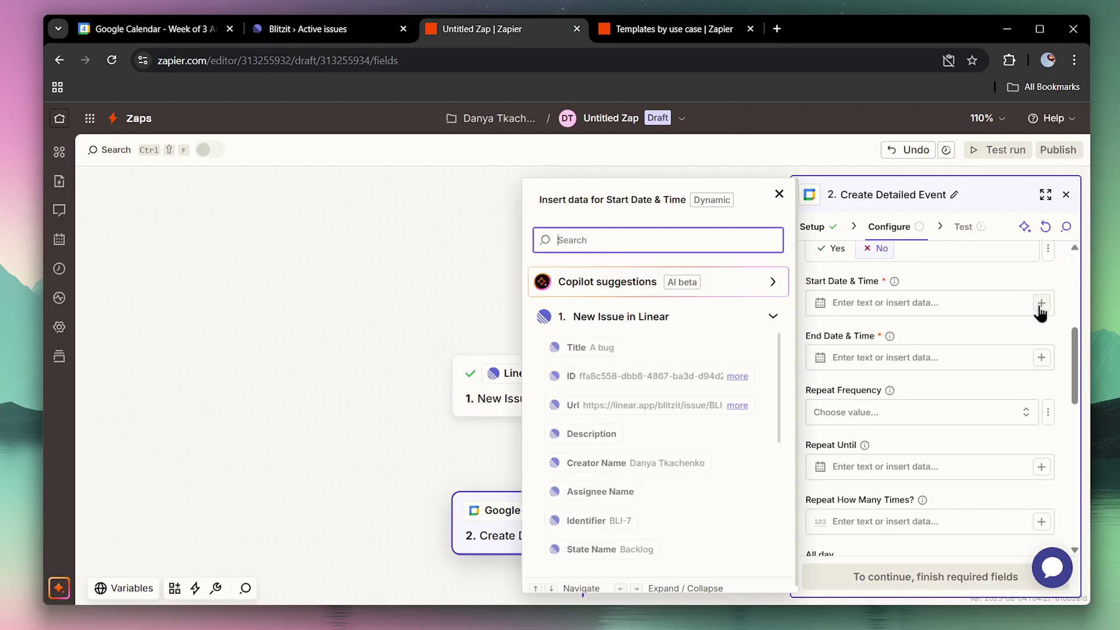
pyautogui.write('crea')
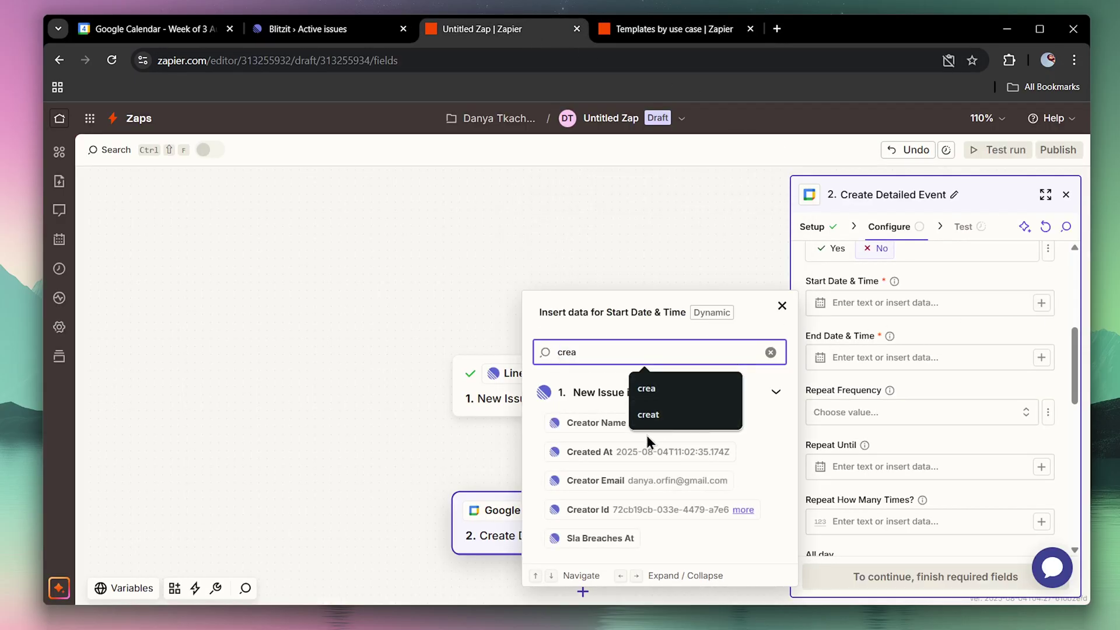
pyautogui.click(606, 453)
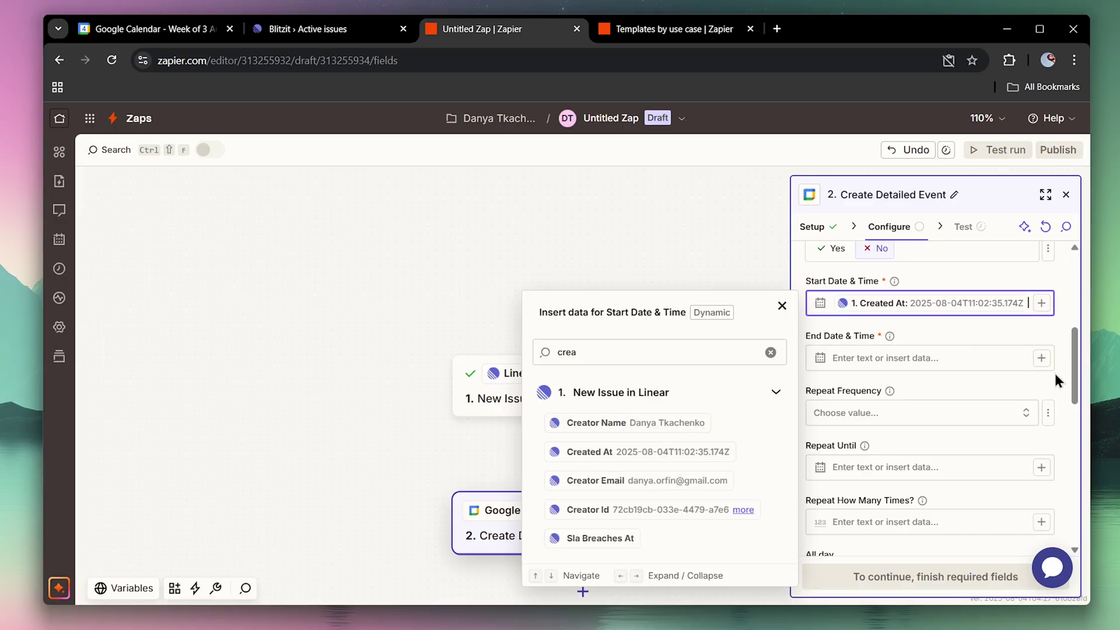
pyautogui.click(1042, 358)
pyautogui.write('due')
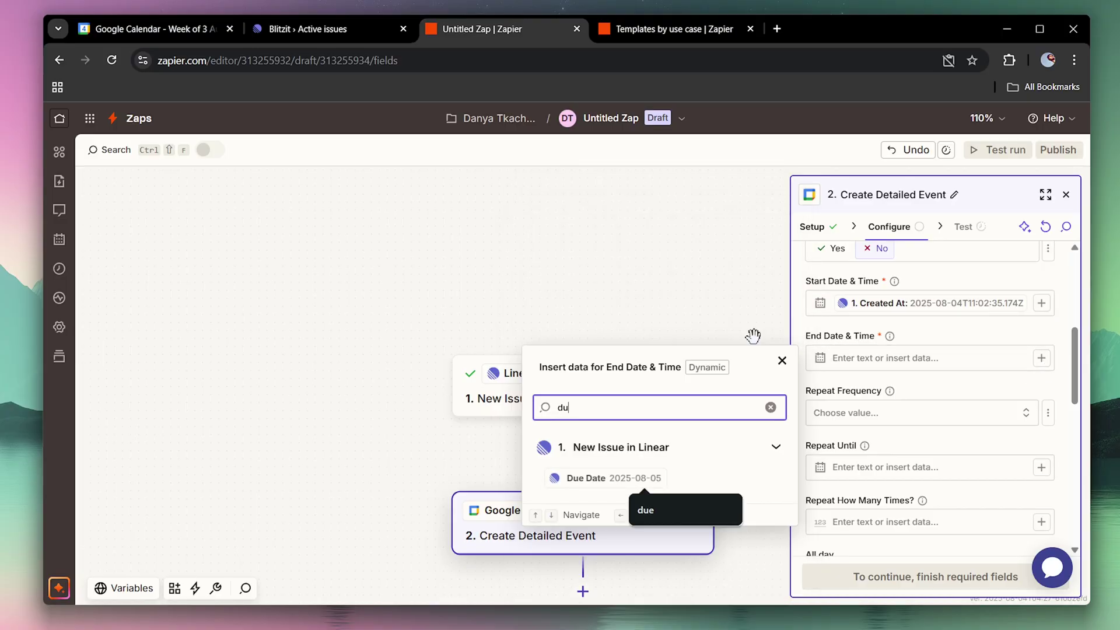
pyautogui.click(612, 478)
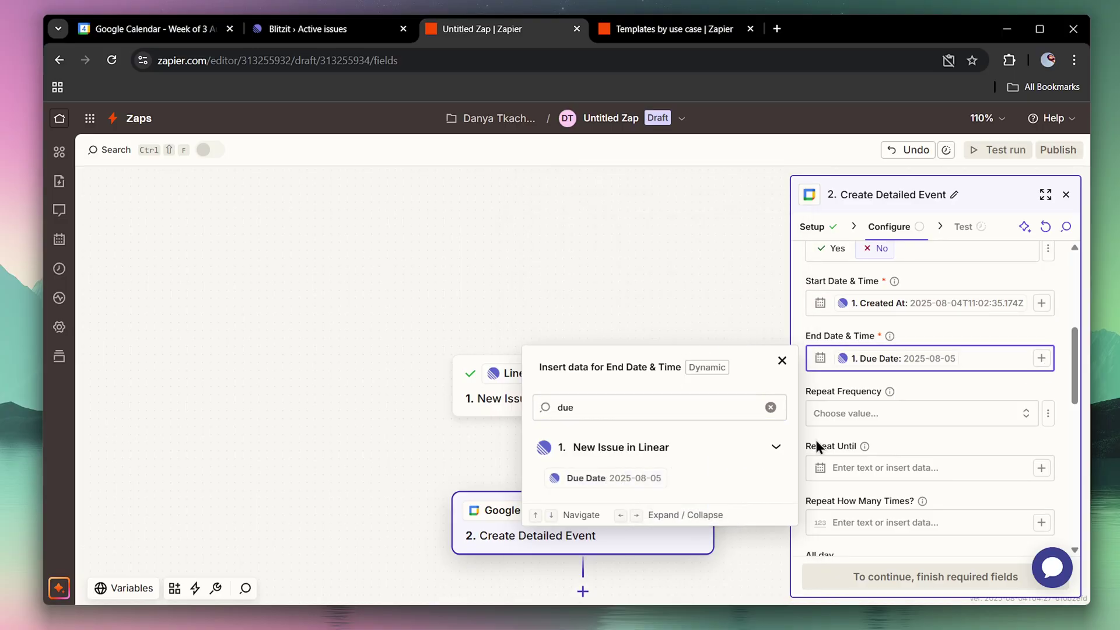
pyautogui.click(954, 382)
# - Test the Create Detailed Event step, publish the Zap, and go to the Zapier home page
pyautogui.scroll(-2, 955, 408)
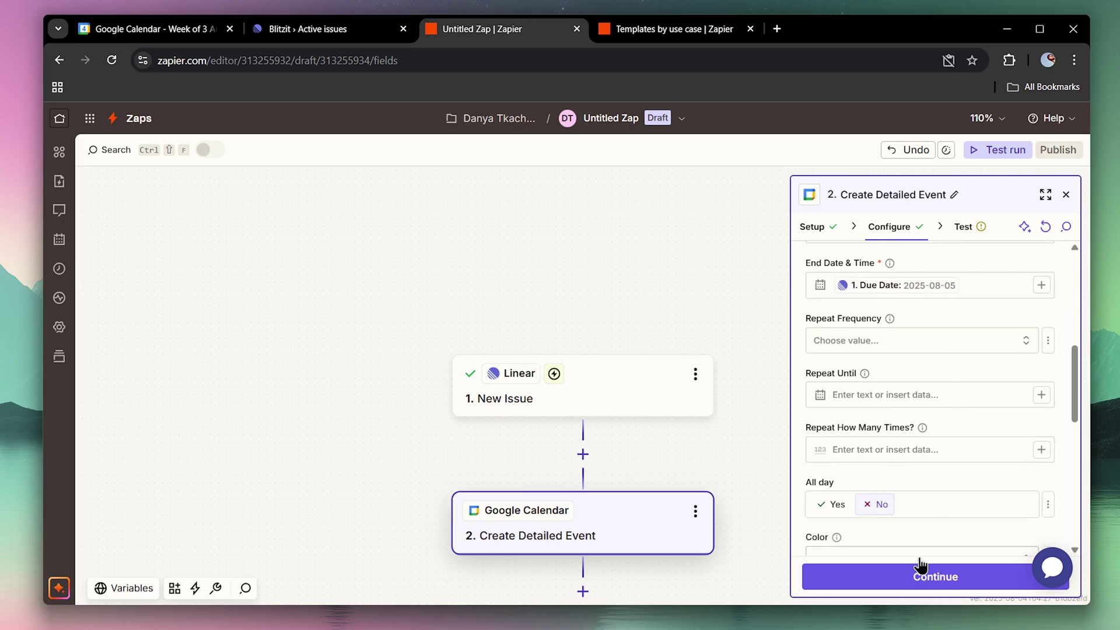
pyautogui.click(920, 576)
pyautogui.click(980, 565)
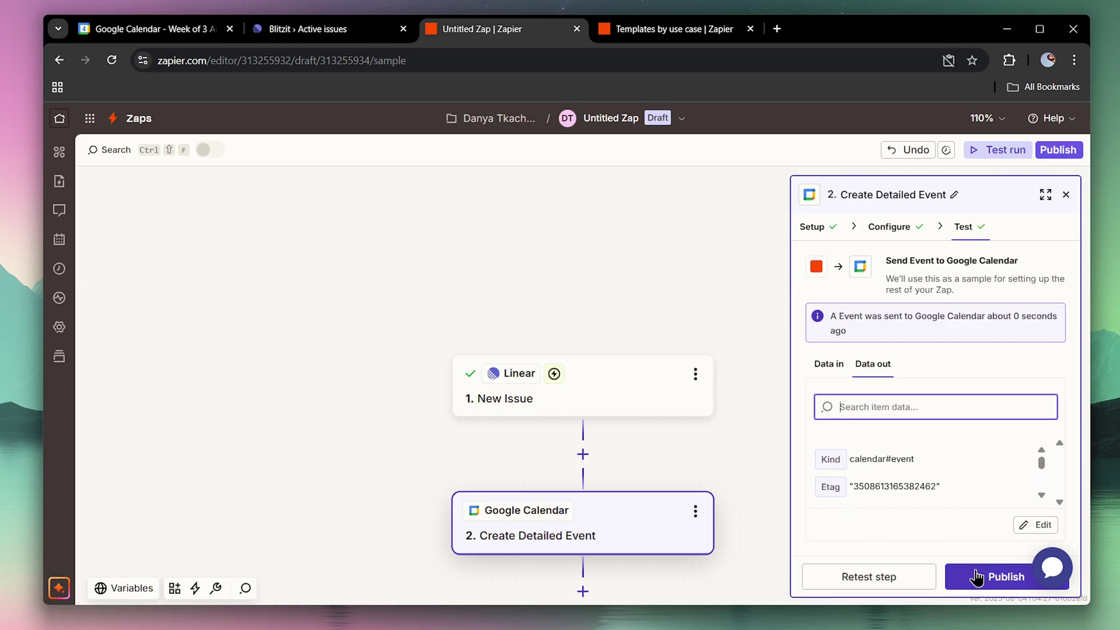
pyautogui.click(963, 577)
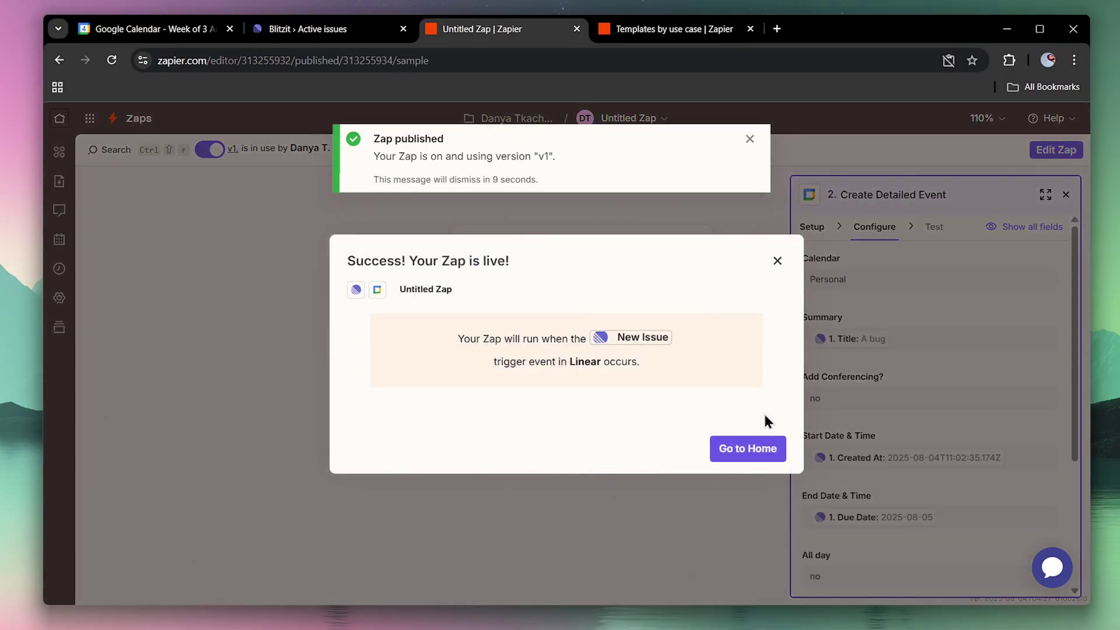
pyautogui.click(737, 449)
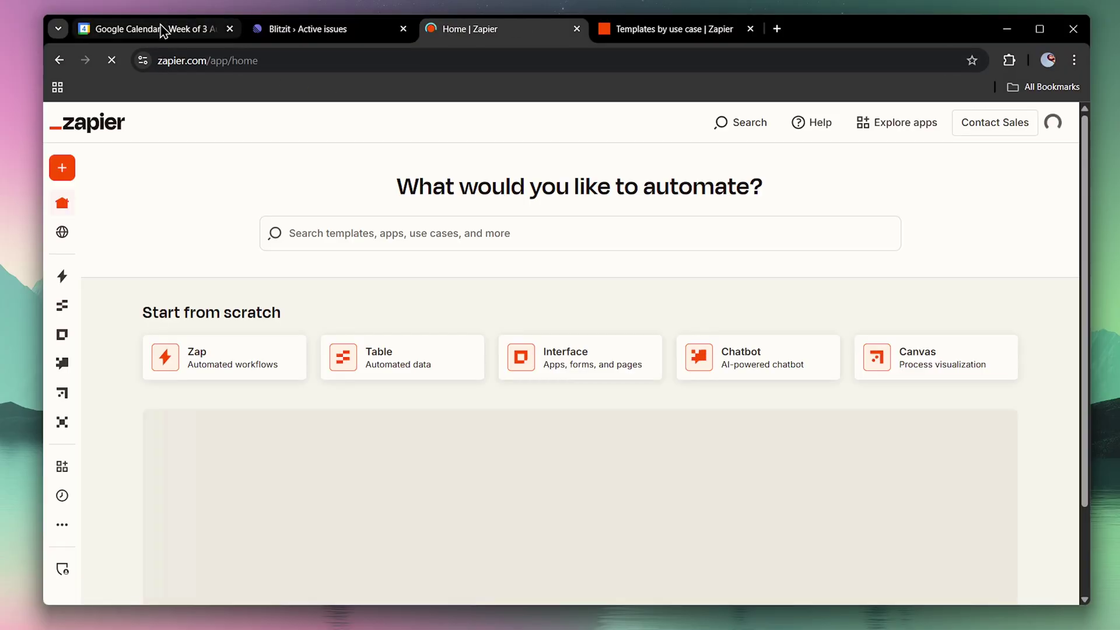
# - Switch to Google Calendar and inspect the "A bug" event on Monday, August 4
pyautogui.click(166, 32)
pyautogui.scroll(-3, 415, 315)
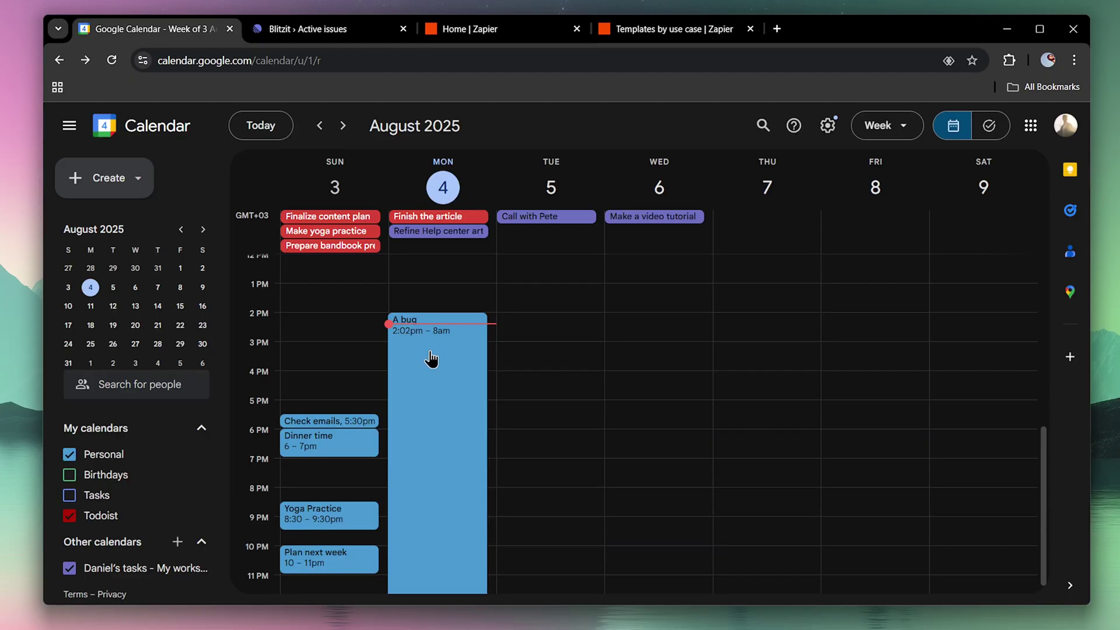
pyautogui.click(410, 349)
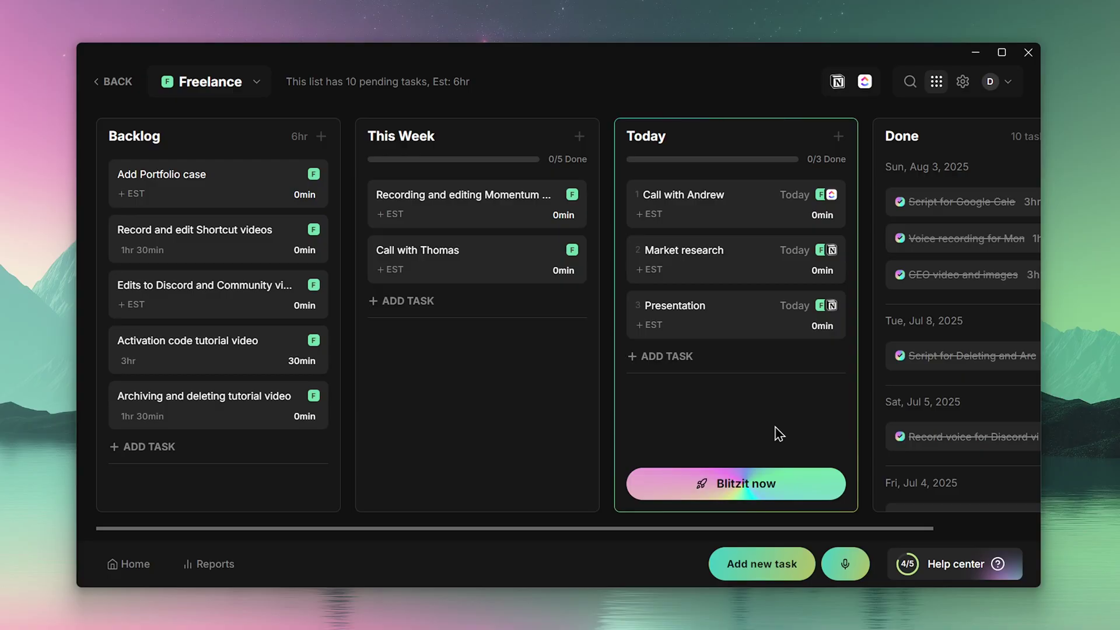
# - Switch to Blitzit, connect Google Calendar from its apps, authorize access with the Google account, and close the browser
pyautogui.click(937, 83)
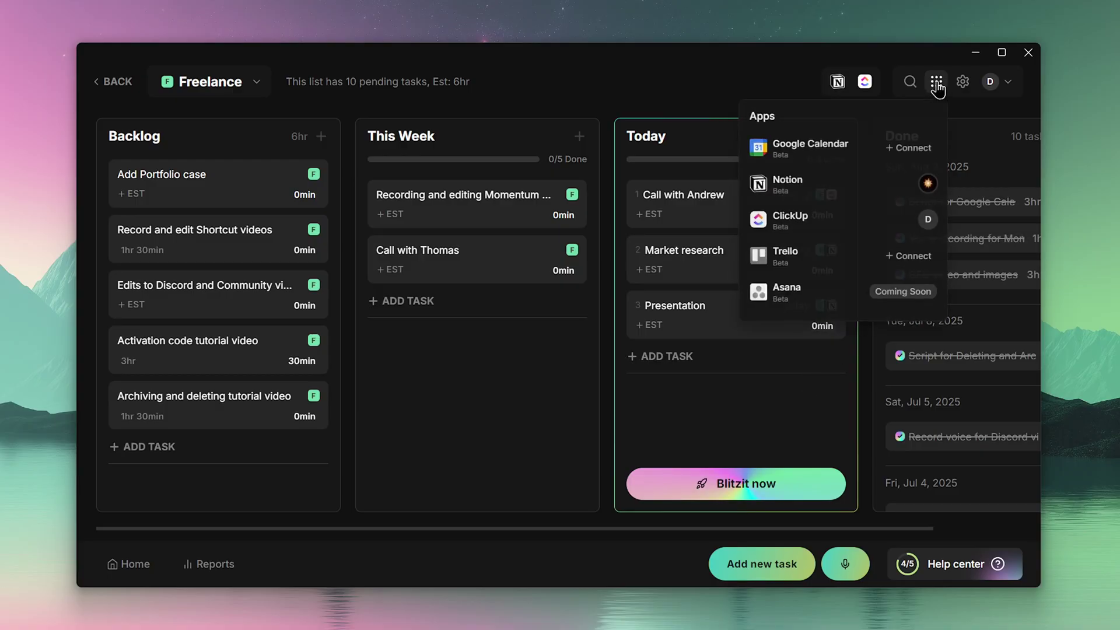
pyautogui.click(912, 149)
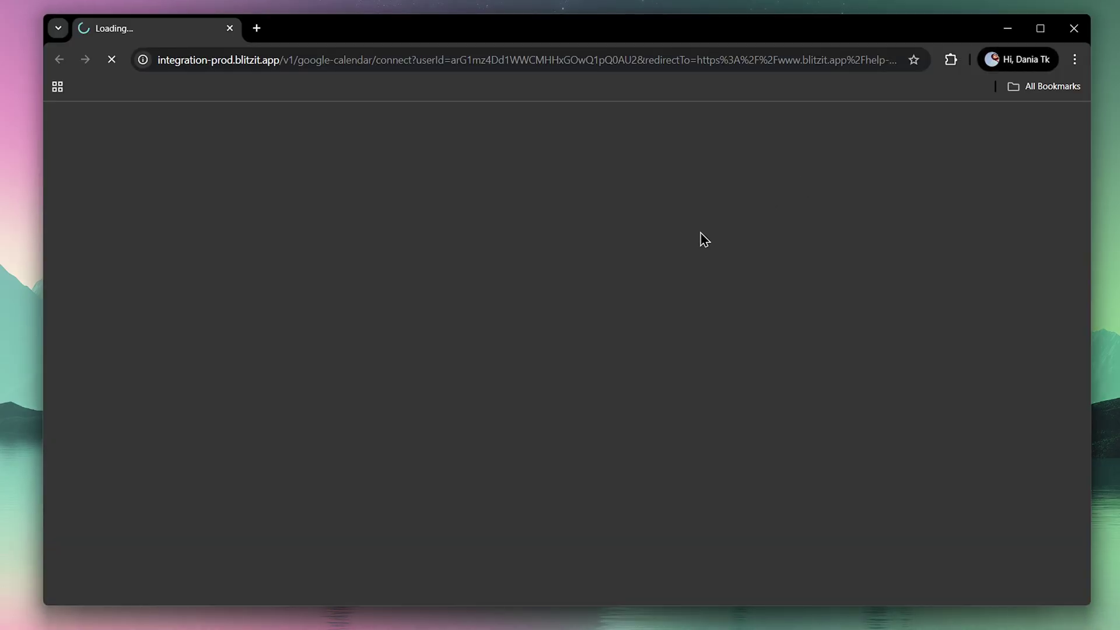
pyautogui.click(659, 338)
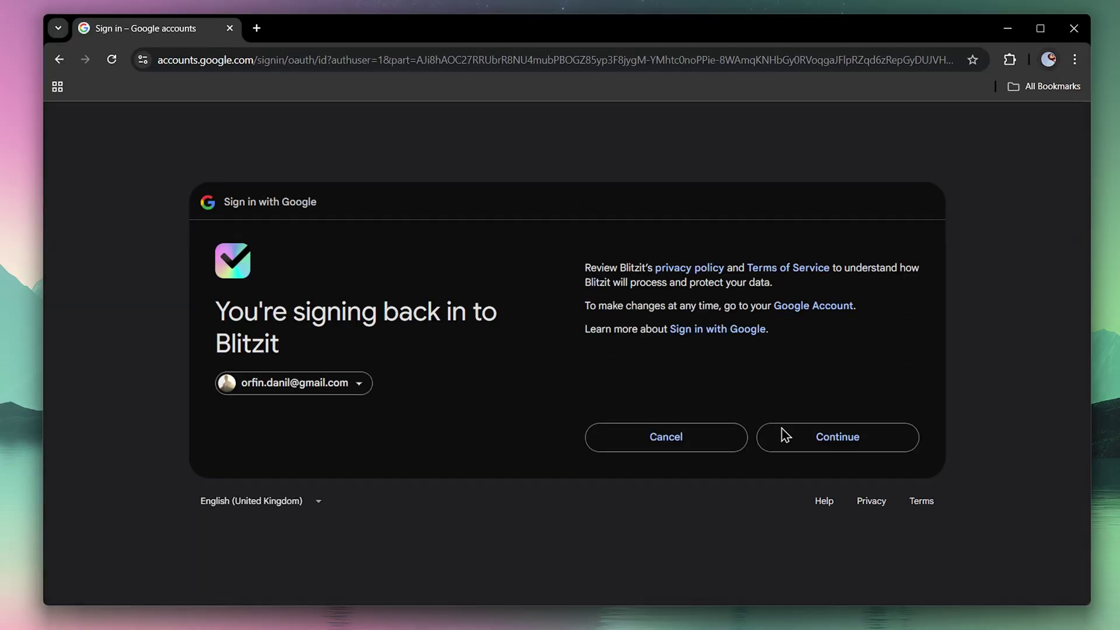
pyautogui.click(796, 439)
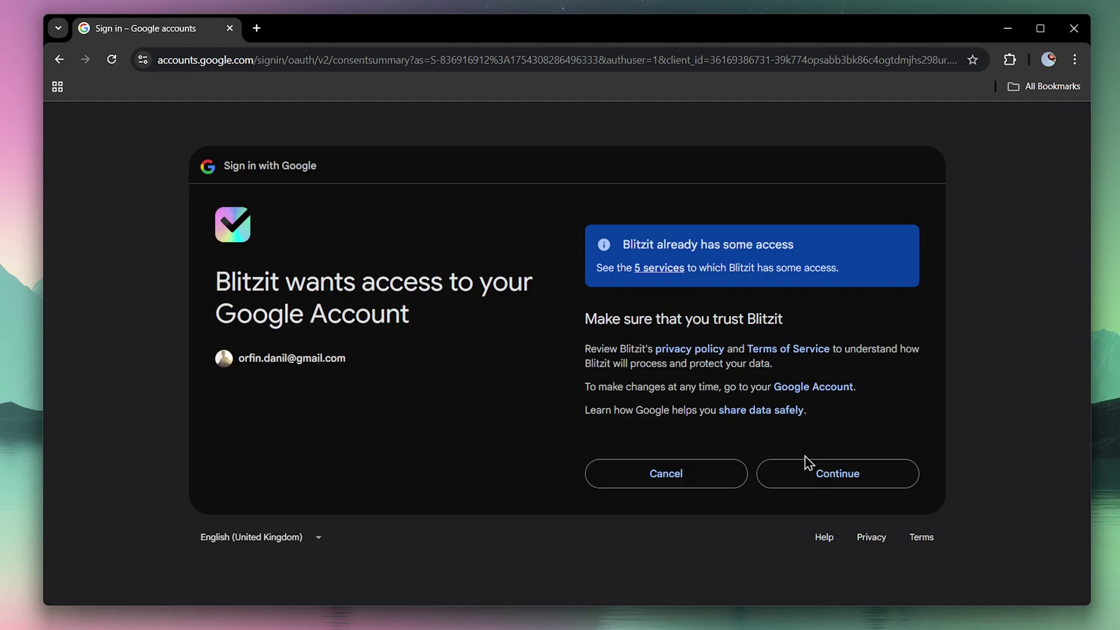
pyautogui.click(809, 464)
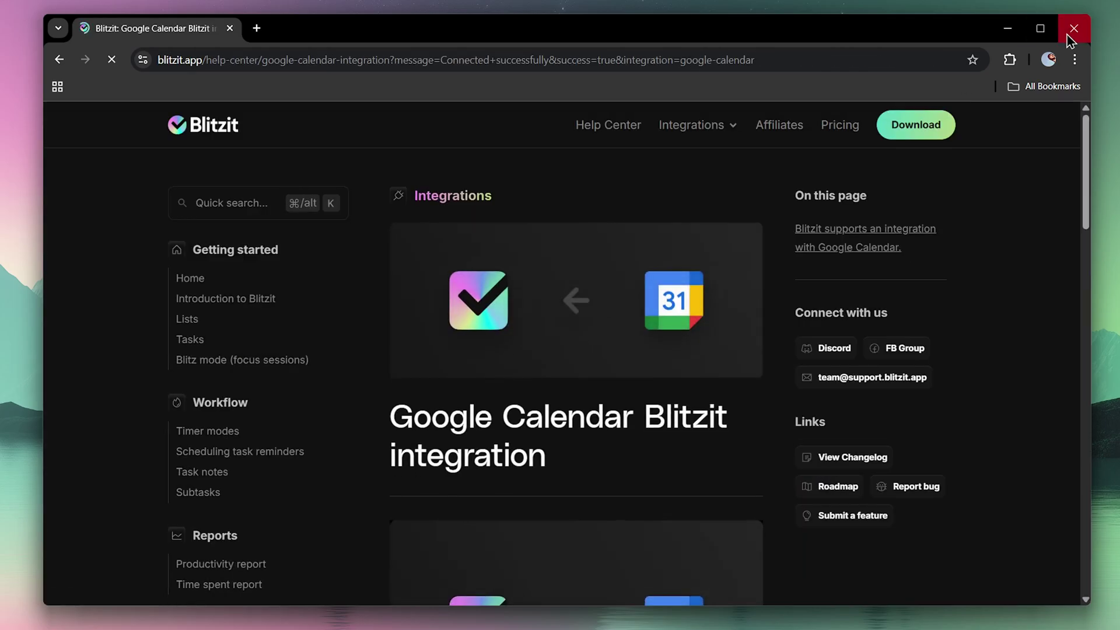
pyautogui.click(1073, 31)
# - Link the connected Google Calendar account to the Freelance list
pyautogui.click(604, 402)
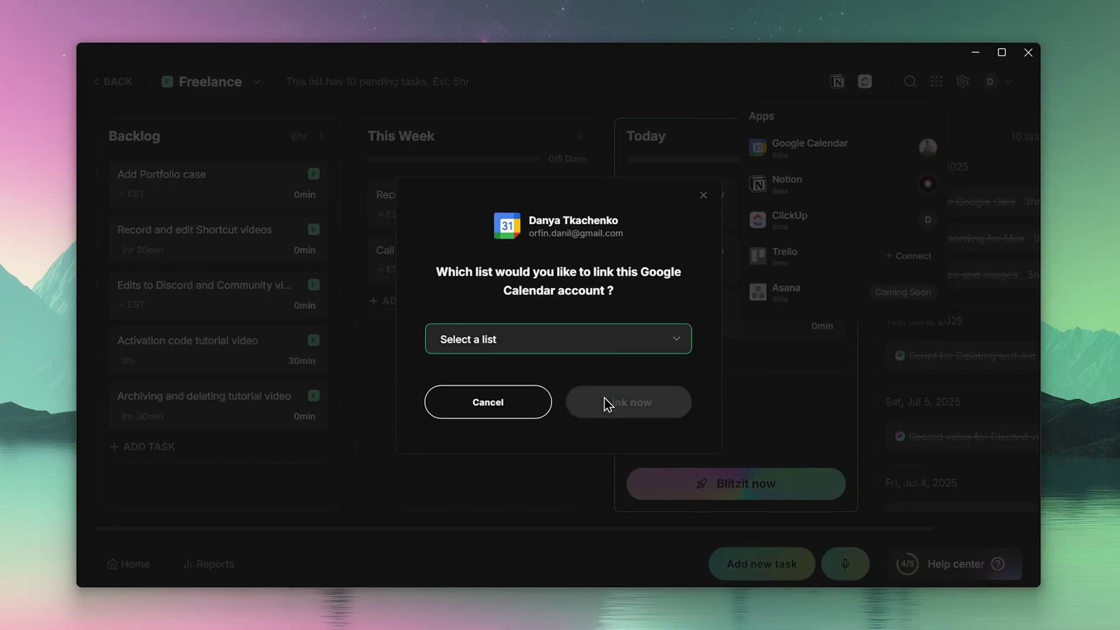
pyautogui.click(587, 349)
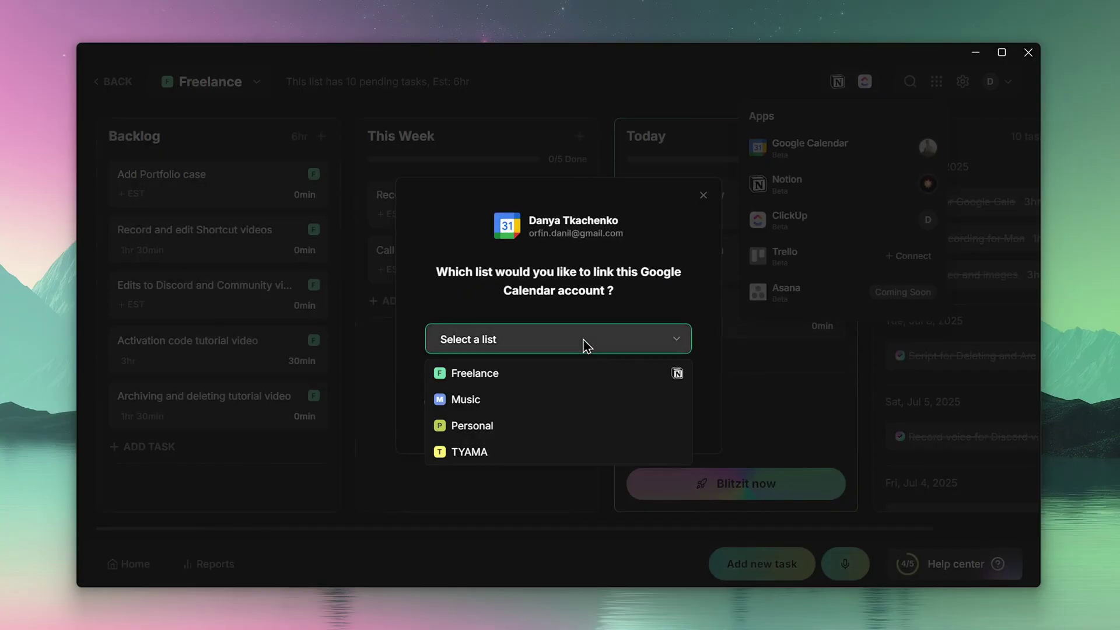
pyautogui.click(504, 373)
pyautogui.click(620, 410)
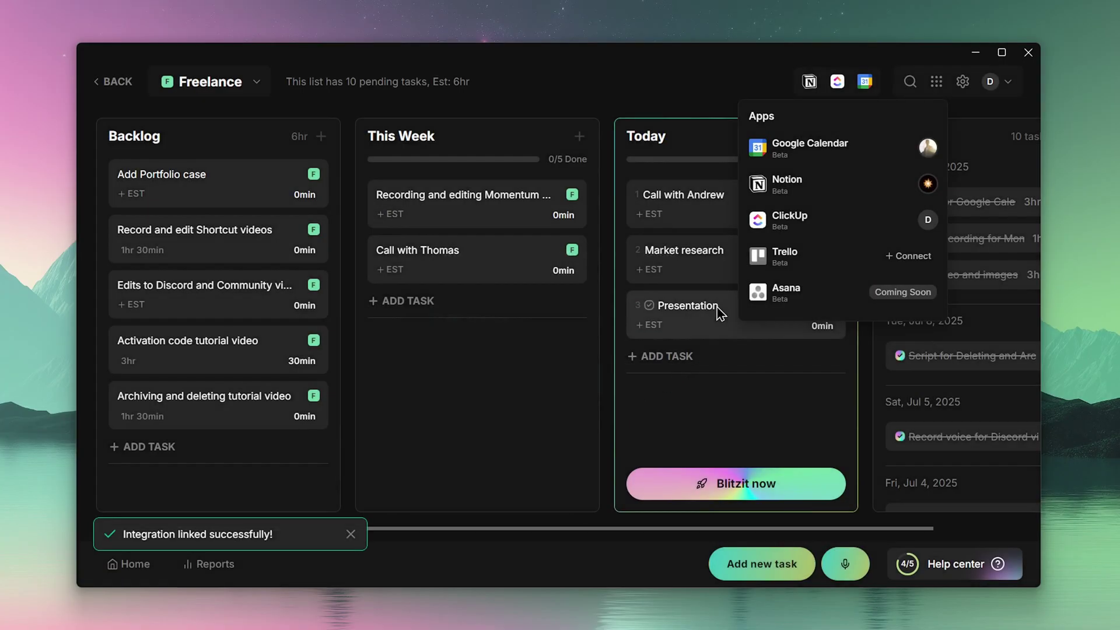
# - Select the personal, Asana workspace and Todoist calendars for the Freelance list, then save and sync them
pyautogui.click(865, 87)
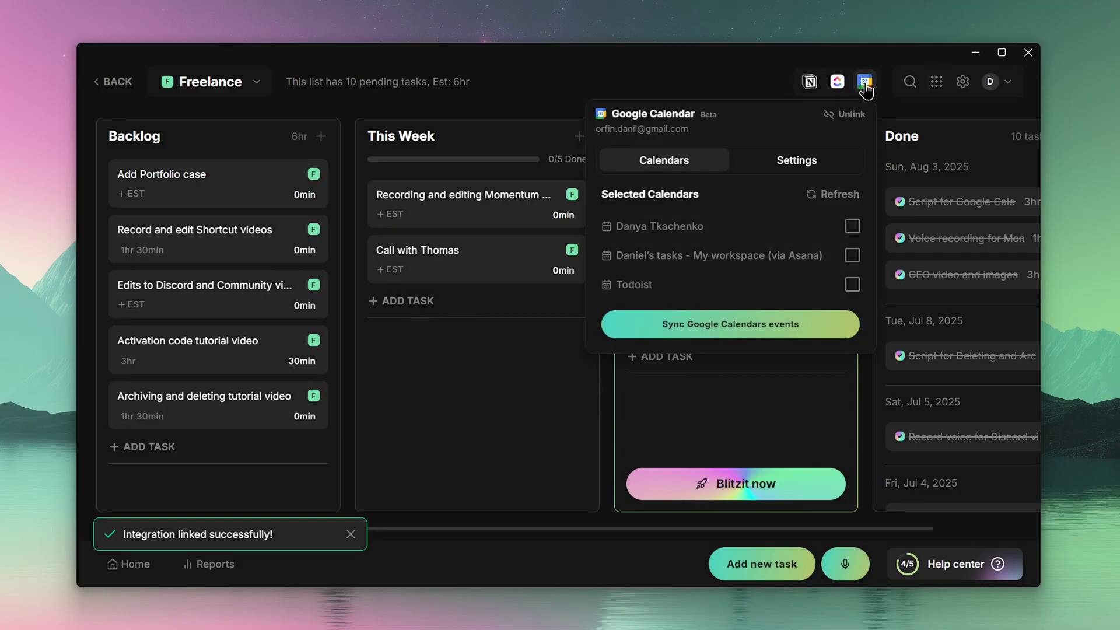
pyautogui.click(851, 226)
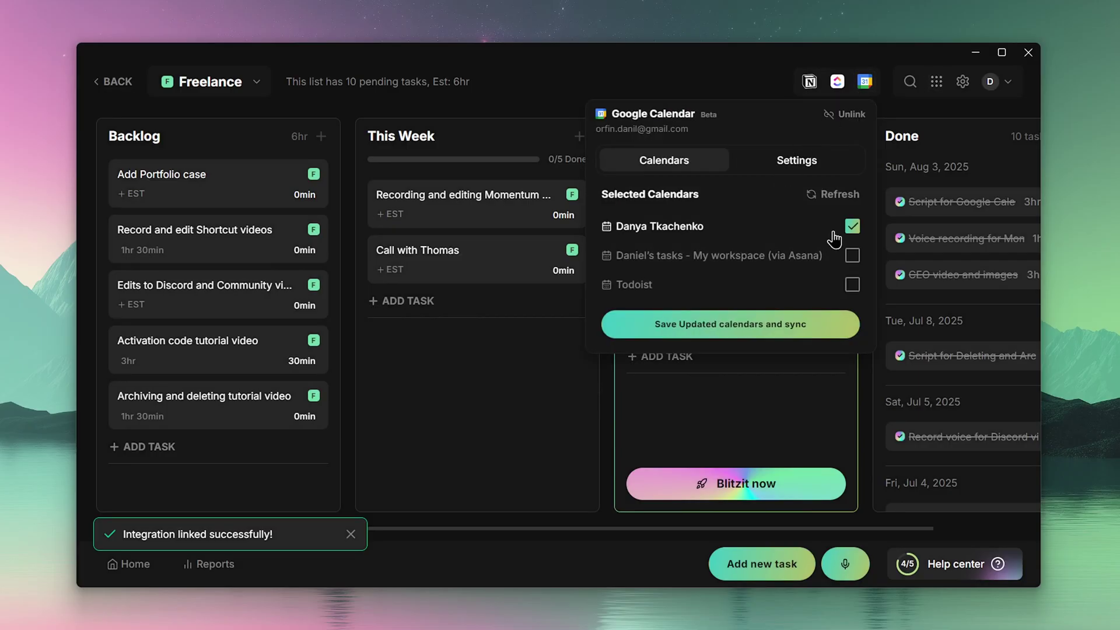
pyautogui.click(851, 255)
pyautogui.click(852, 284)
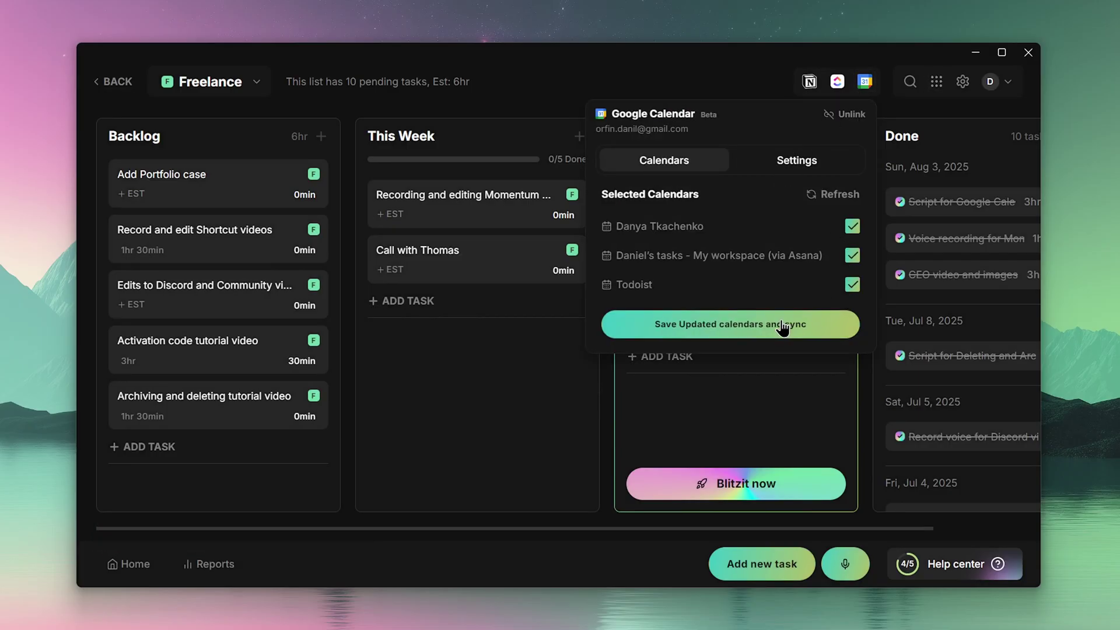
pyautogui.click(781, 322)
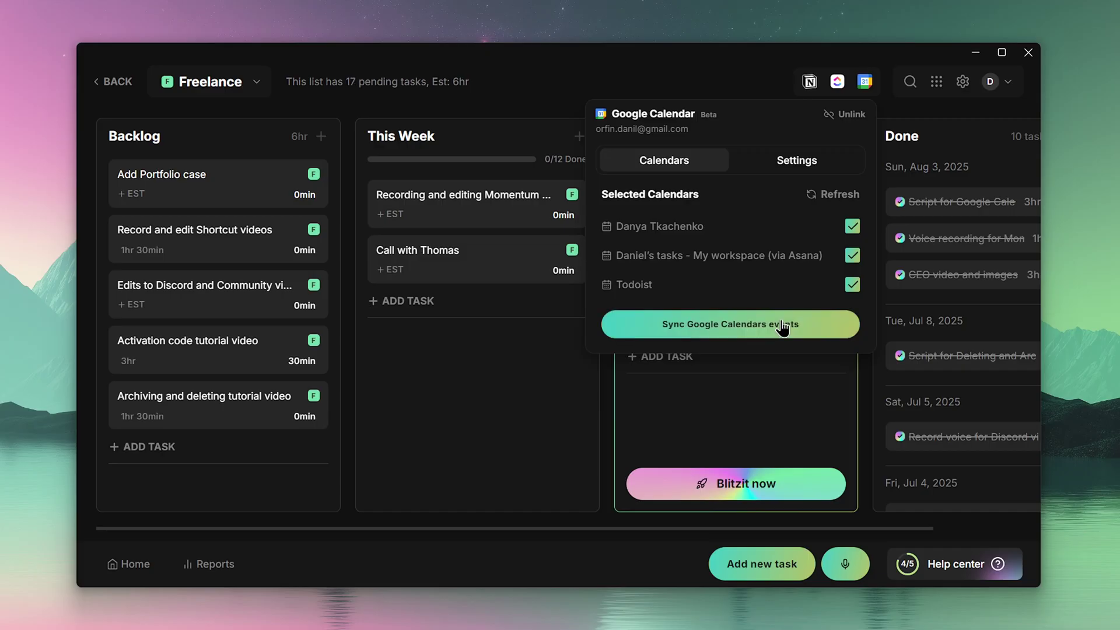
pyautogui.click(603, 378)
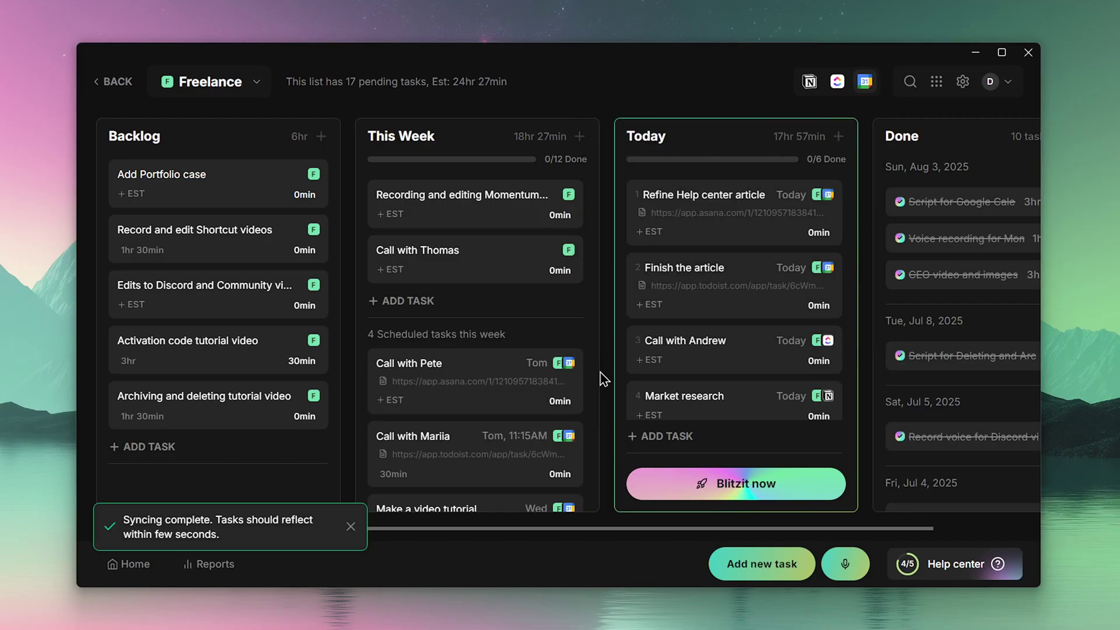
# - Review the Today tasks, dismiss the due-task reminder for "A bug", and start a Blitzit focus session
pyautogui.scroll(-2, 645, 352)
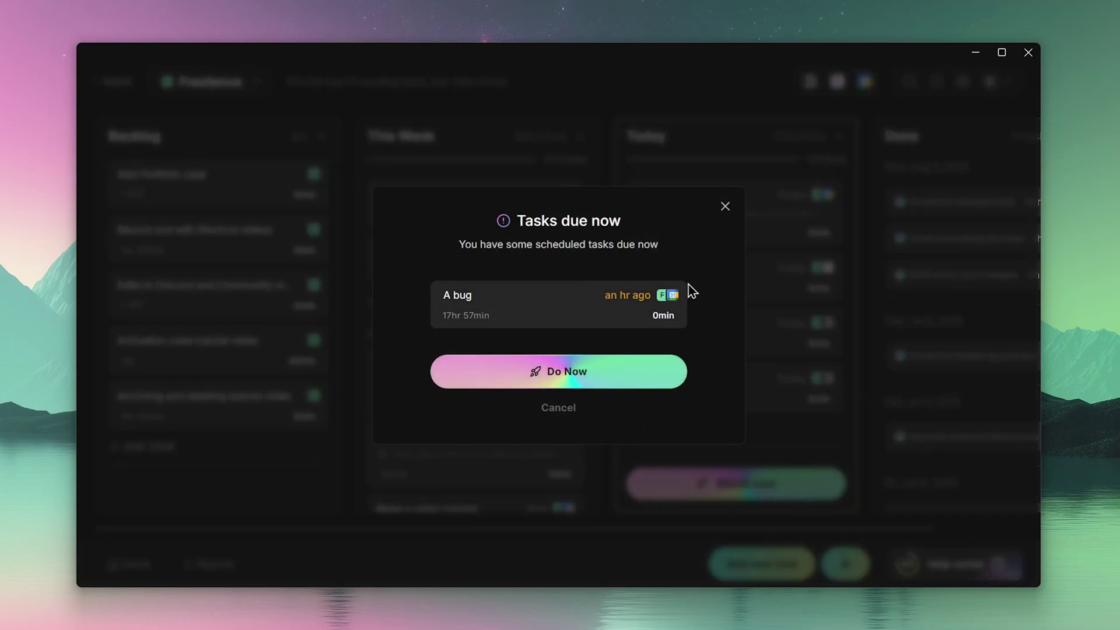
pyautogui.click(560, 407)
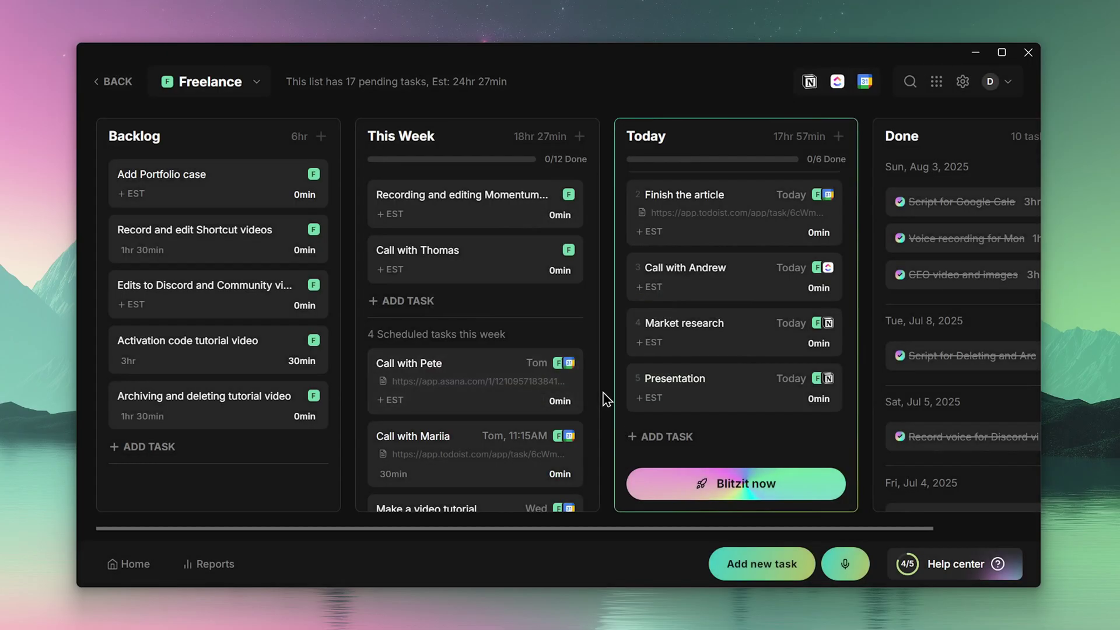
pyautogui.click(759, 493)
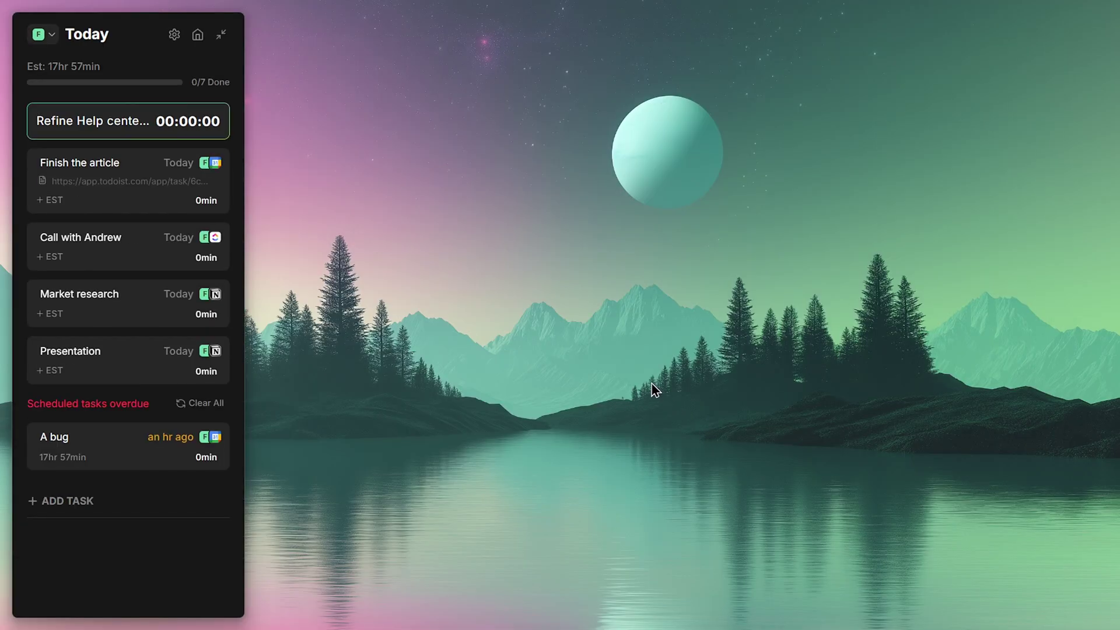